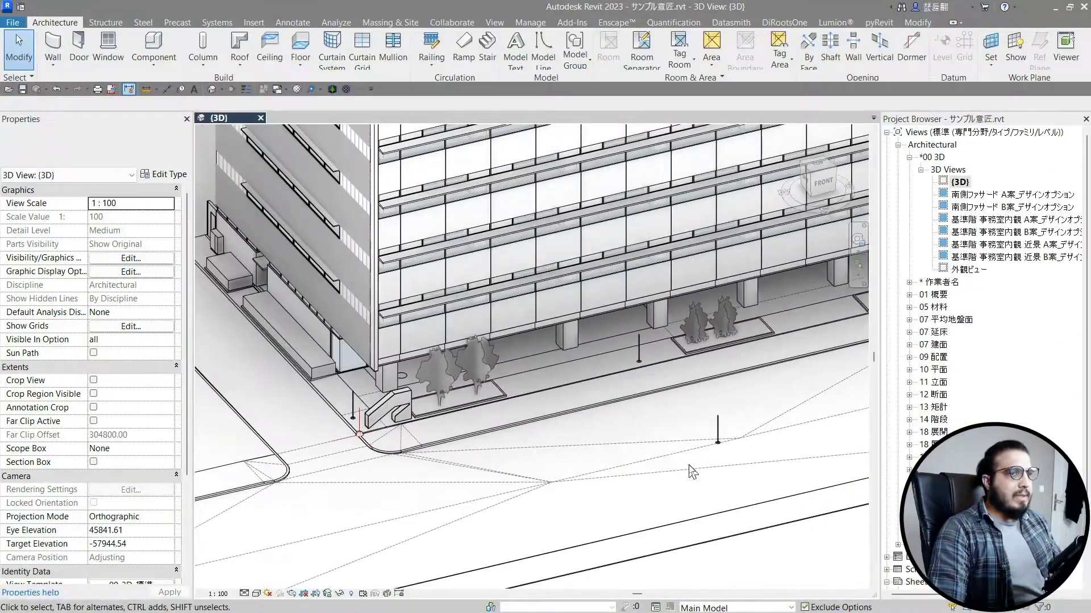
Remove the assigned view template from the 3D view by setting it to <None>.
middle_click_drag(689, 466, 670, 612, "shift")
scroll(654, 469, "down", 6)
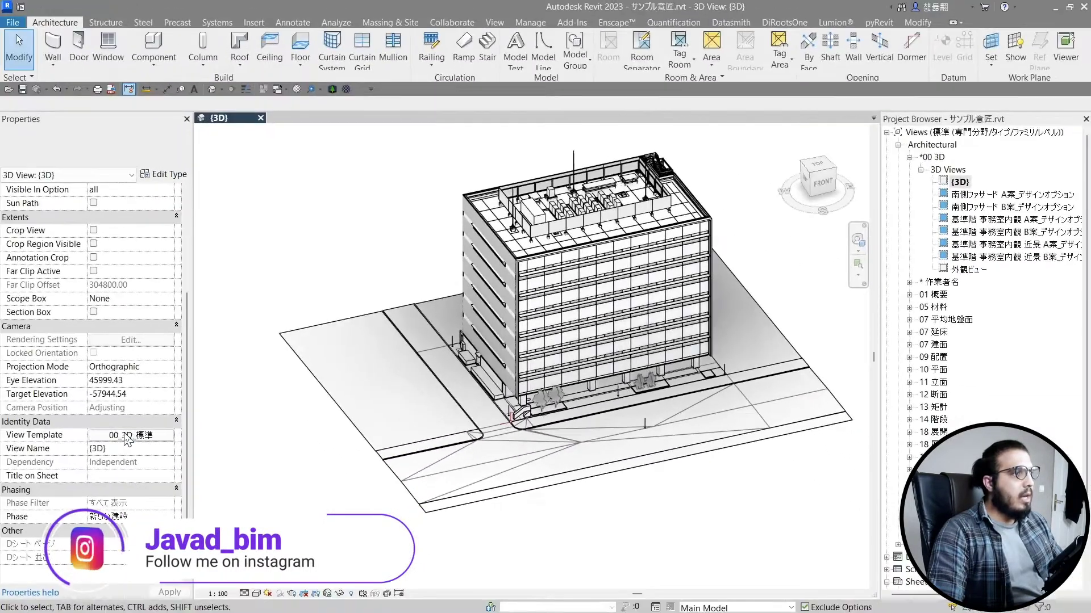
left_click(130, 436)
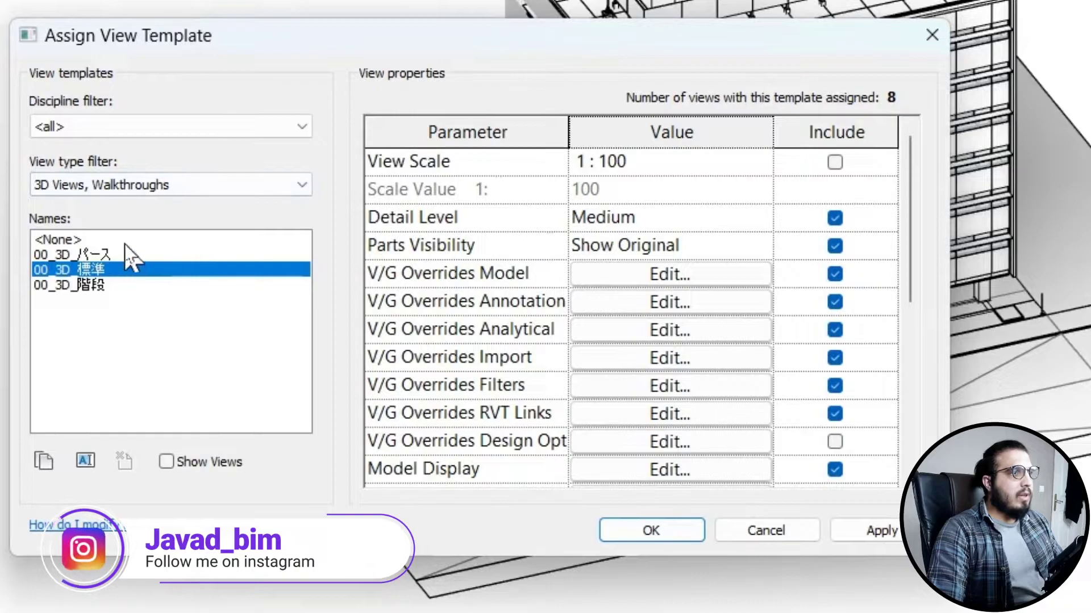
left_click(281, 266)
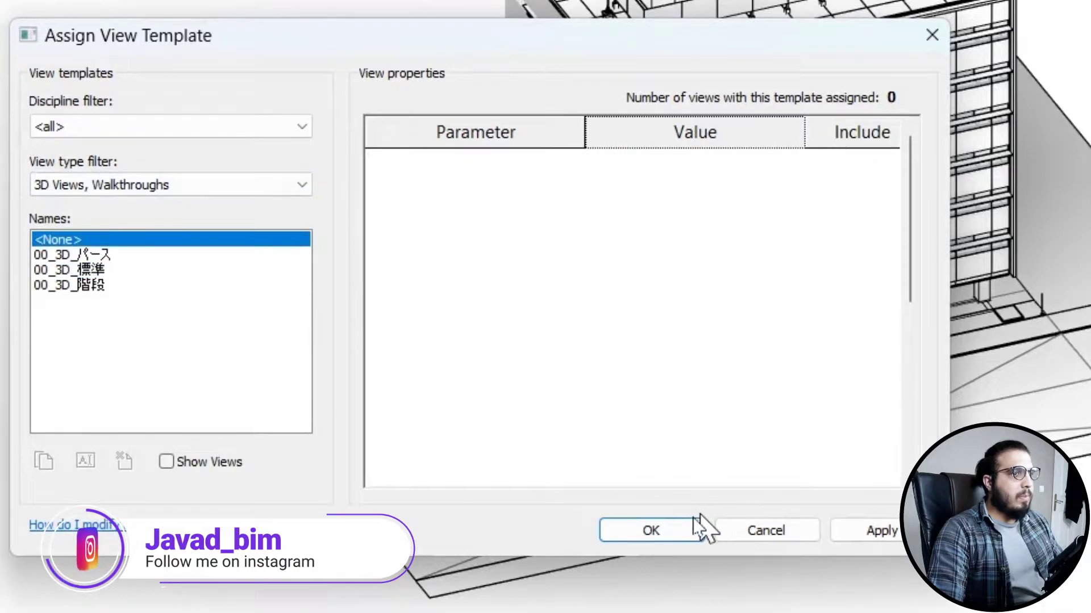
left_click(676, 537)
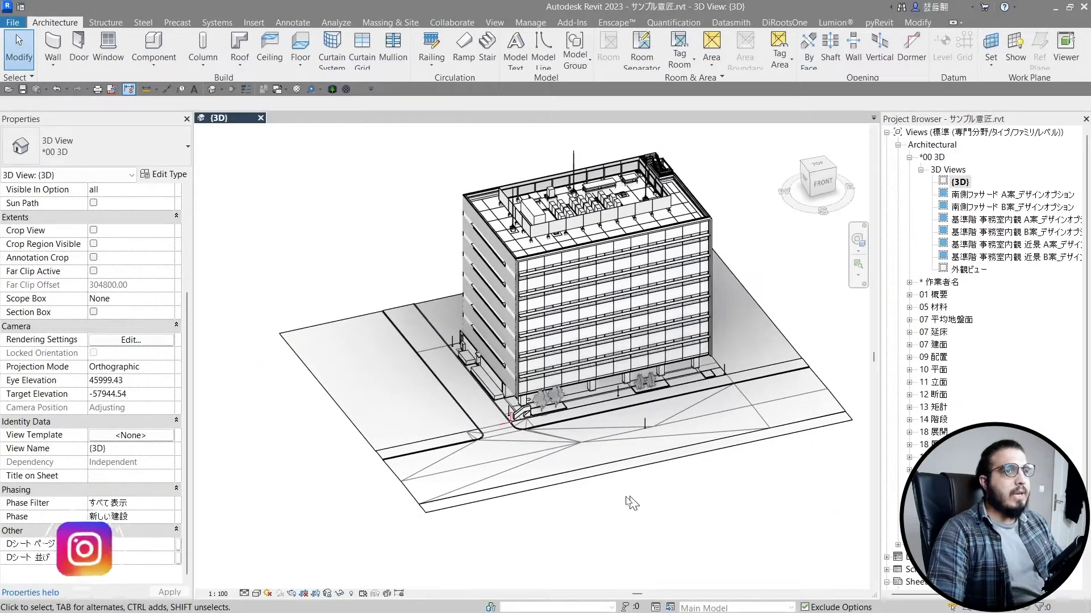
Enable the section box and, from the top view, shrink it in plan to a narrow slice across the building's front facade.
middle_click_drag(626, 503, 559, 514)
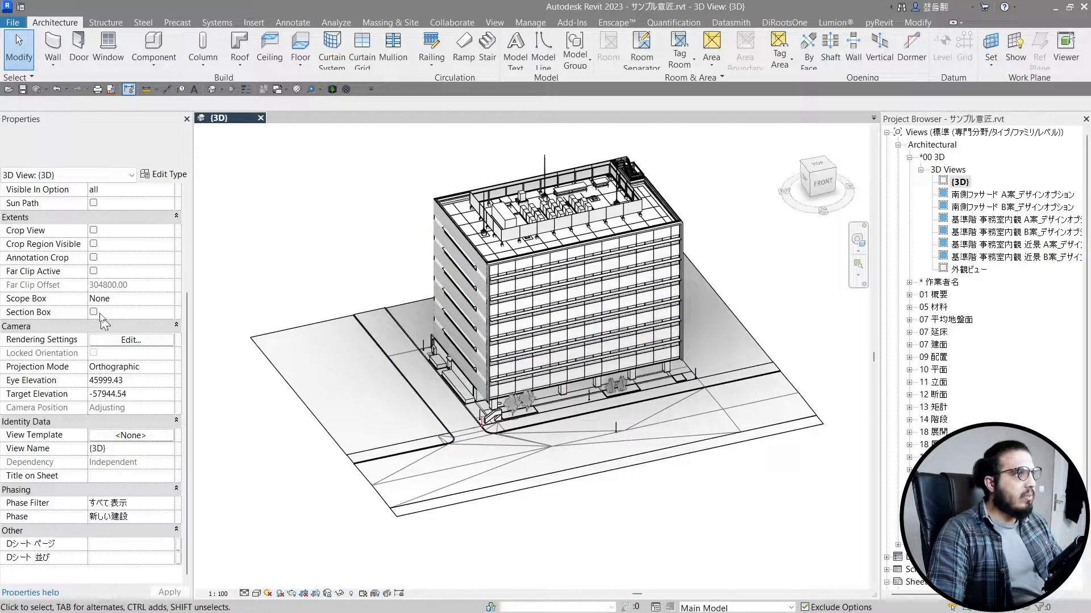
left_click(818, 165)
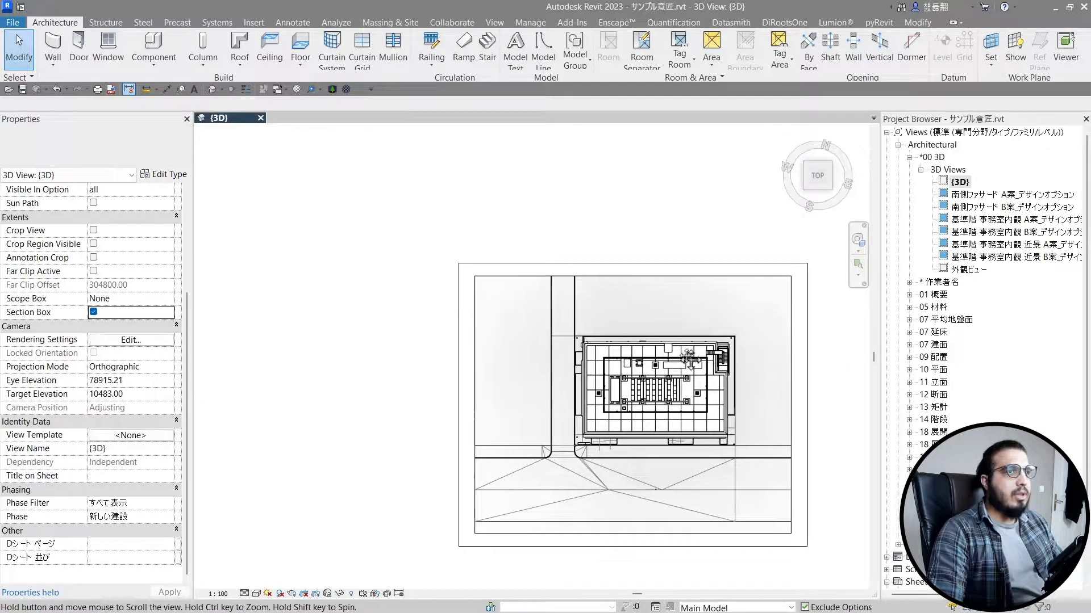
left_click(635, 263)
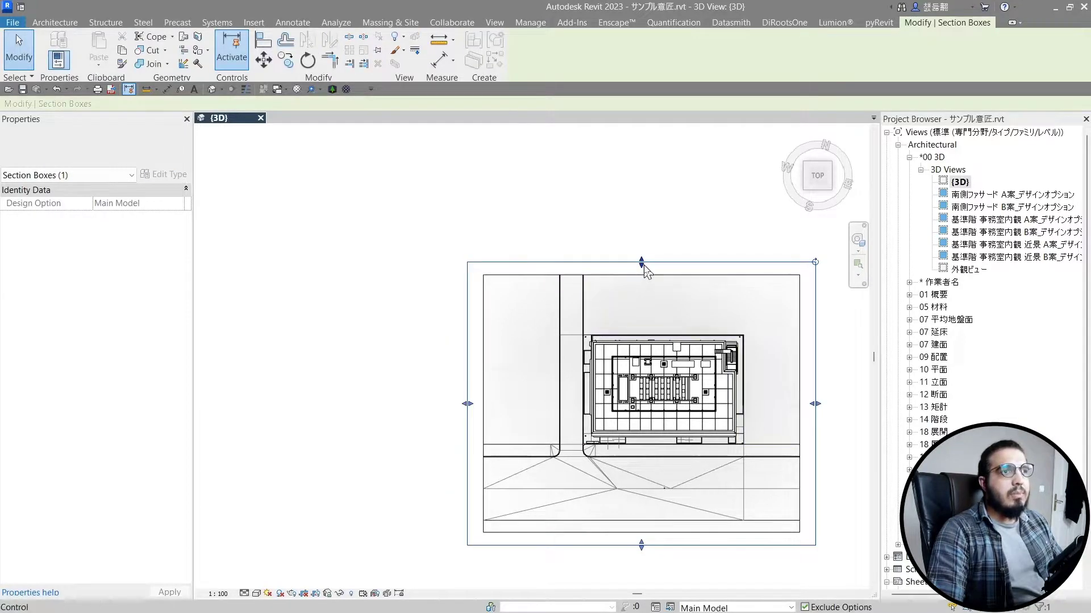
left_click_drag(643, 266, 659, 409)
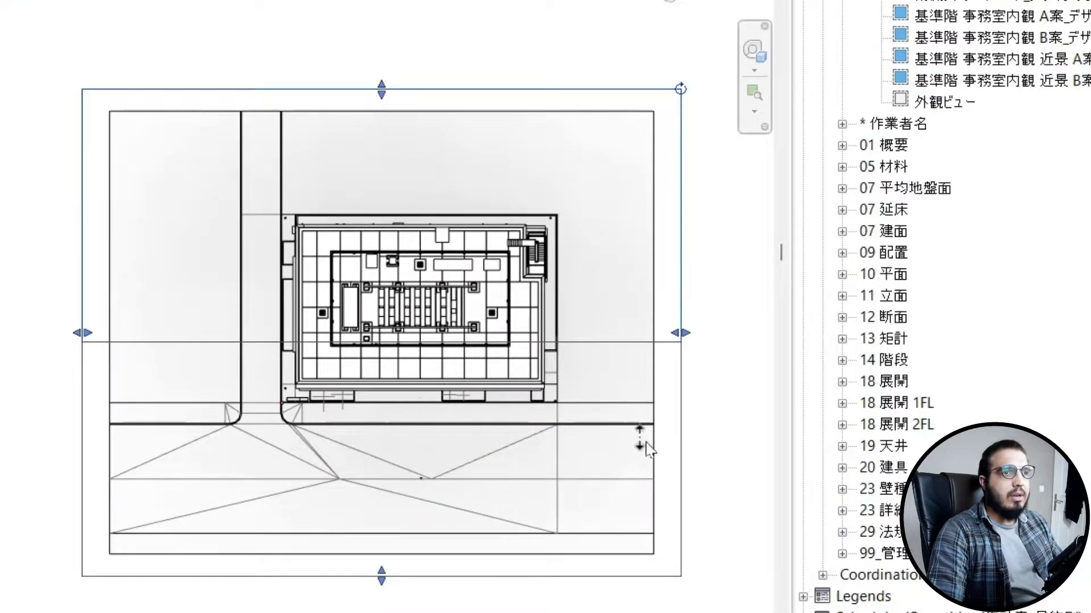
left_click_drag(683, 460, 692, 459)
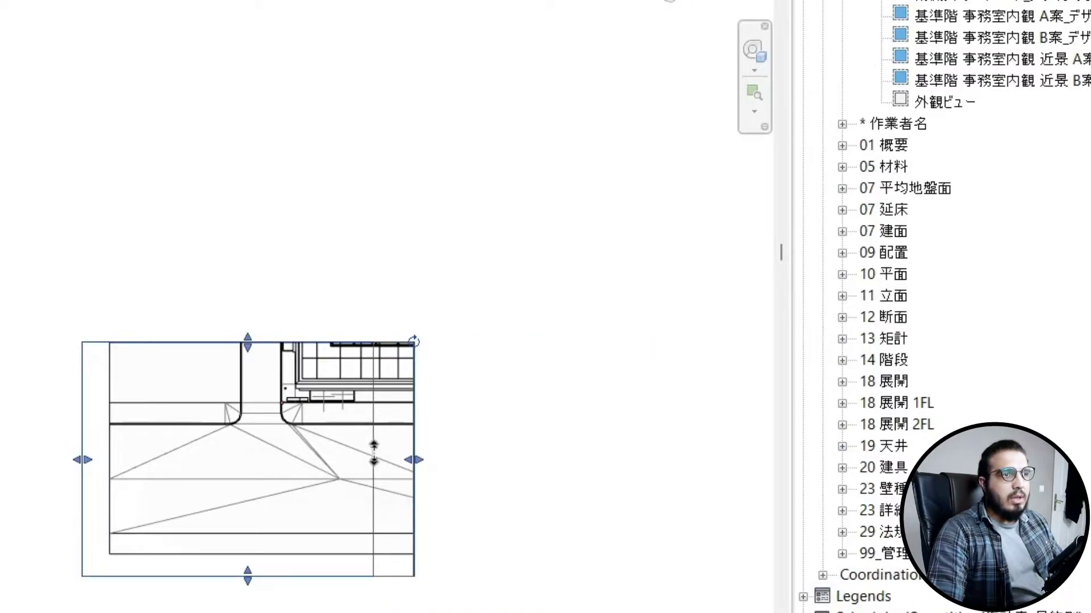
scroll(404, 590, "up", 3)
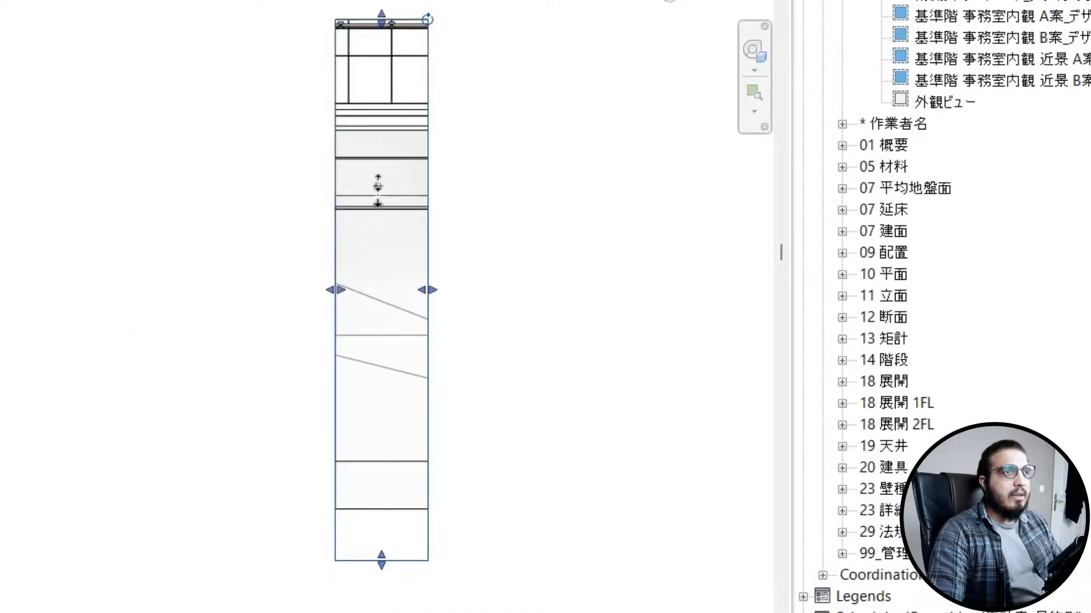
Reduce the section box's height by raising its base to the upper floors and lowering its top toward the roof.
middle_click_drag(333, 289, 548, 44, "shift")
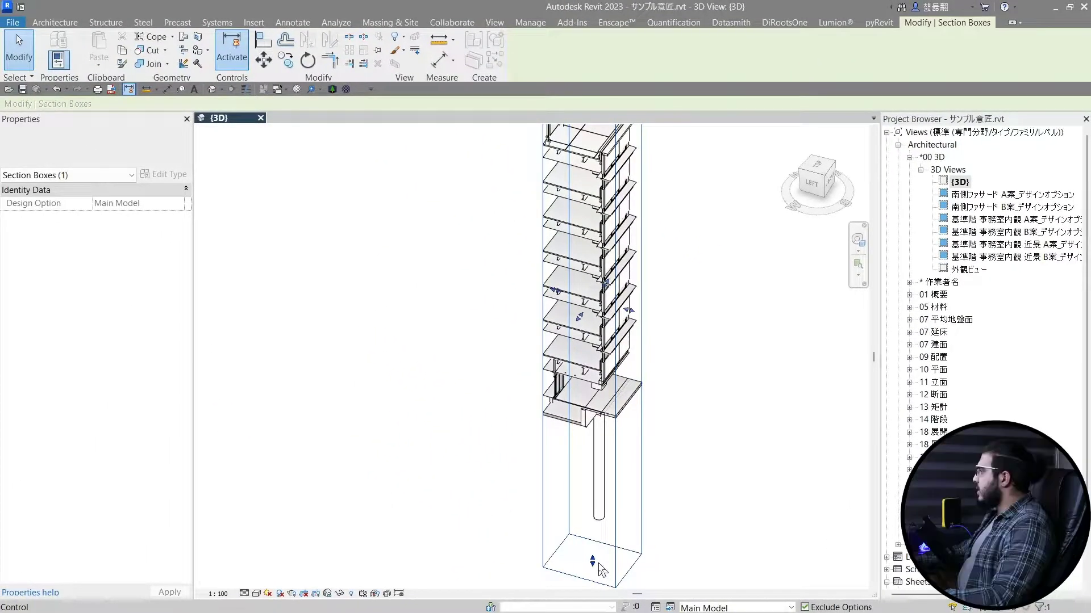
left_click_drag(593, 561, 574, 434)
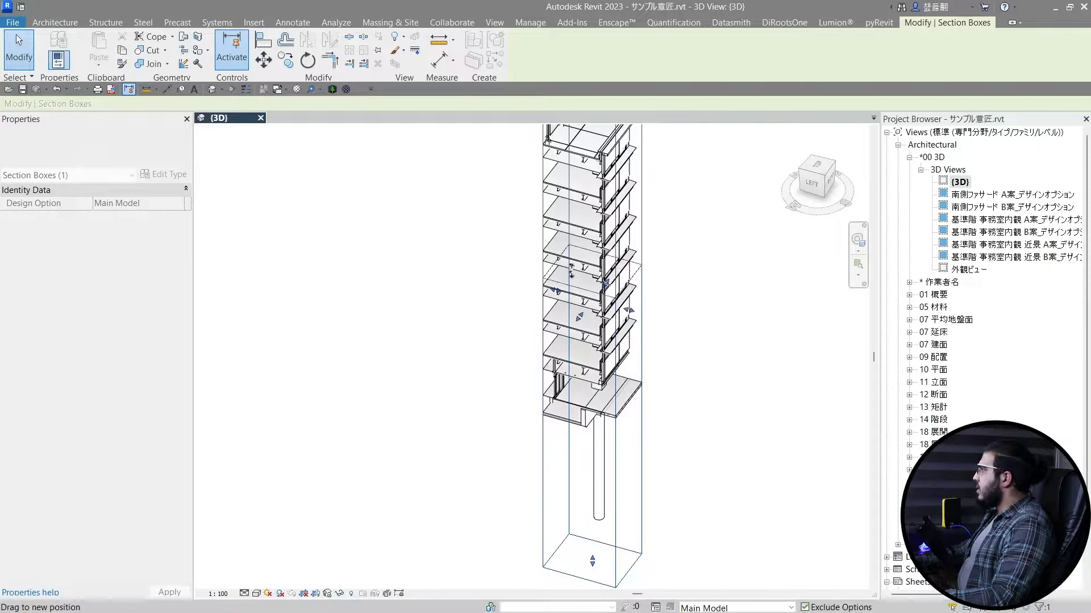
left_click_drag(571, 271, 570, 266)
middle_click_drag(562, 321, 506, 456)
middle_click_drag(506, 456, 629, 363, "shift")
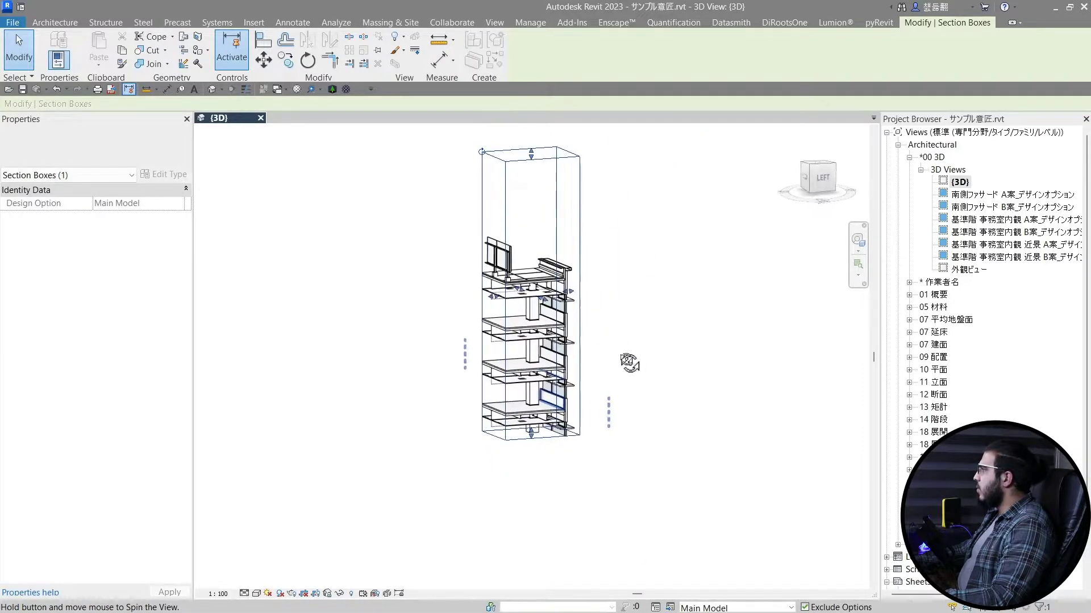
scroll(526, 176, "up", 4)
scroll(564, 248, "down", 1)
left_click_drag(525, 188, 527, 332)
middle_click_drag(553, 410, 461, 207)
left_click(589, 379)
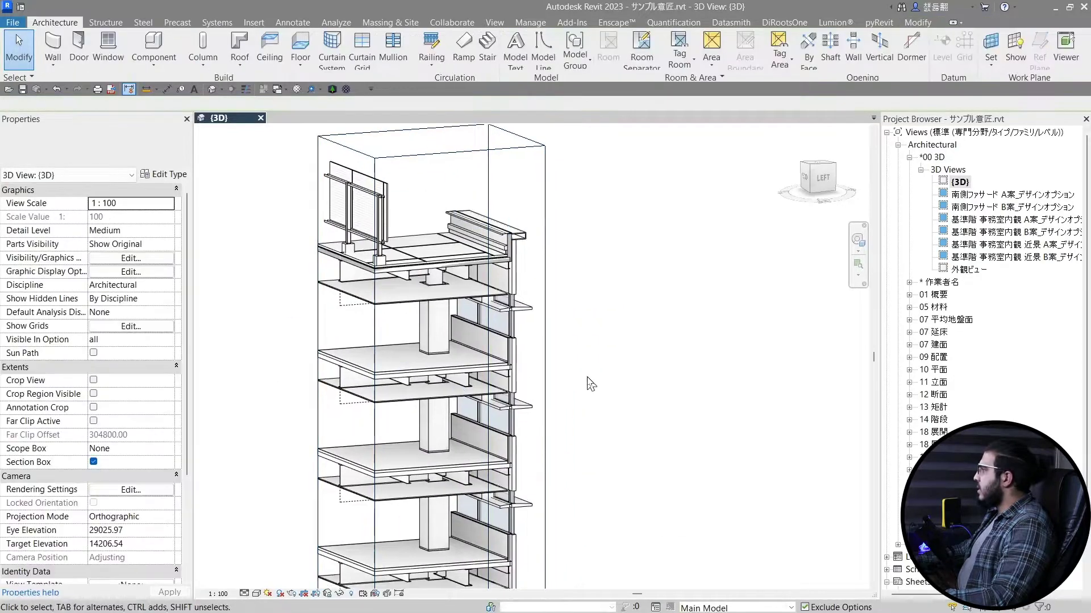
Examine the cut building slice from several sides, including its floors, ceilings and facade edge.
scroll(589, 378, "down", 3)
scroll(572, 479, "up", 3)
middle_click_drag(574, 490, 606, 519, "shift")
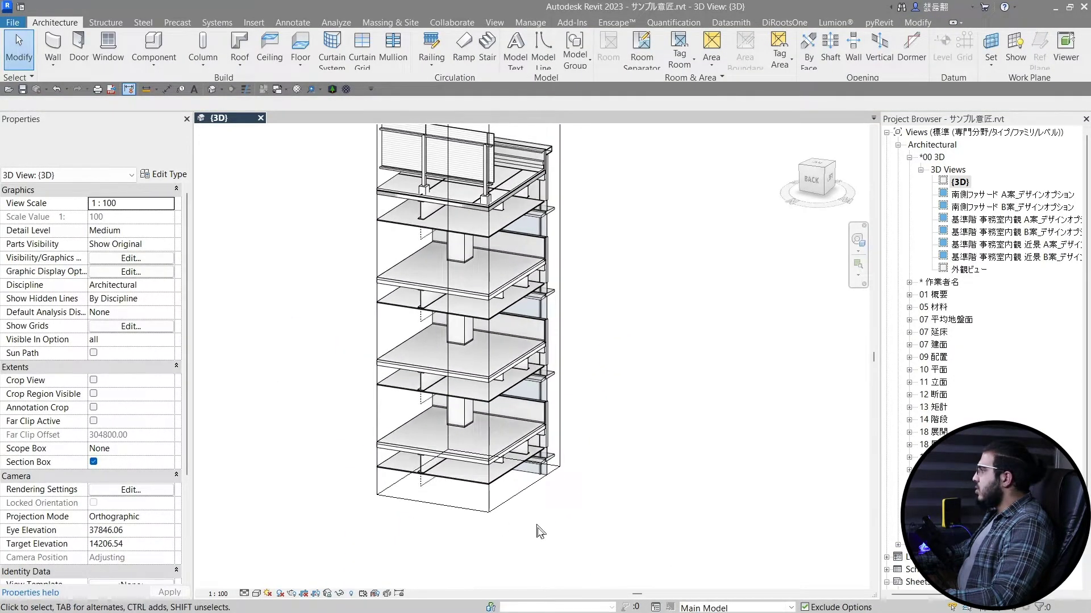
middle_click_drag(536, 526, 511, 531, "shift")
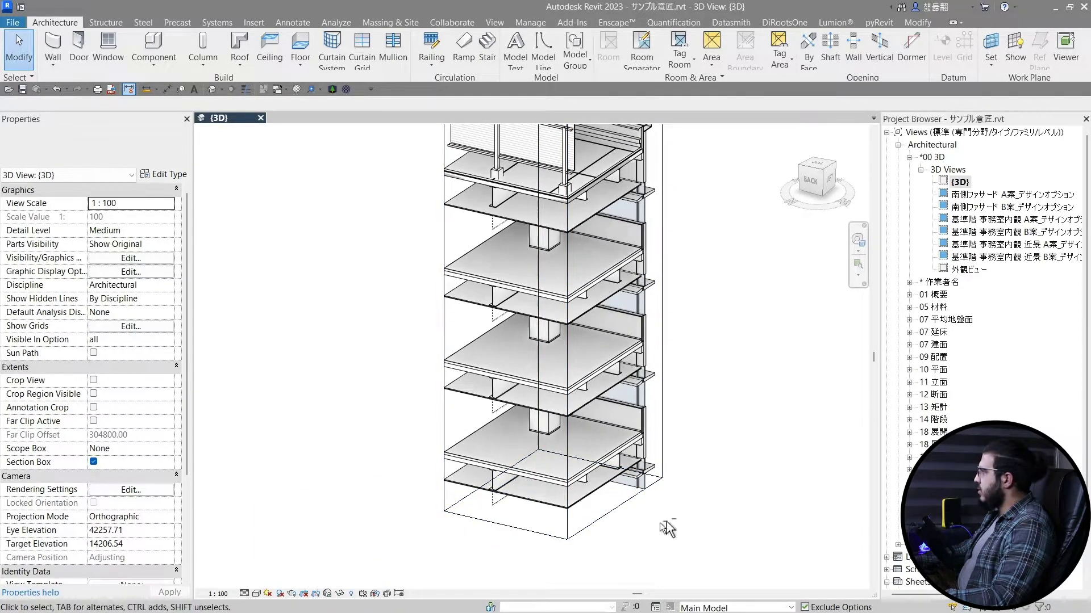
middle_click_drag(666, 526, 574, 523, "shift")
scroll(658, 480, "down", 4)
middle_click_drag(699, 473, 627, 455)
scroll(627, 455, "up", 3)
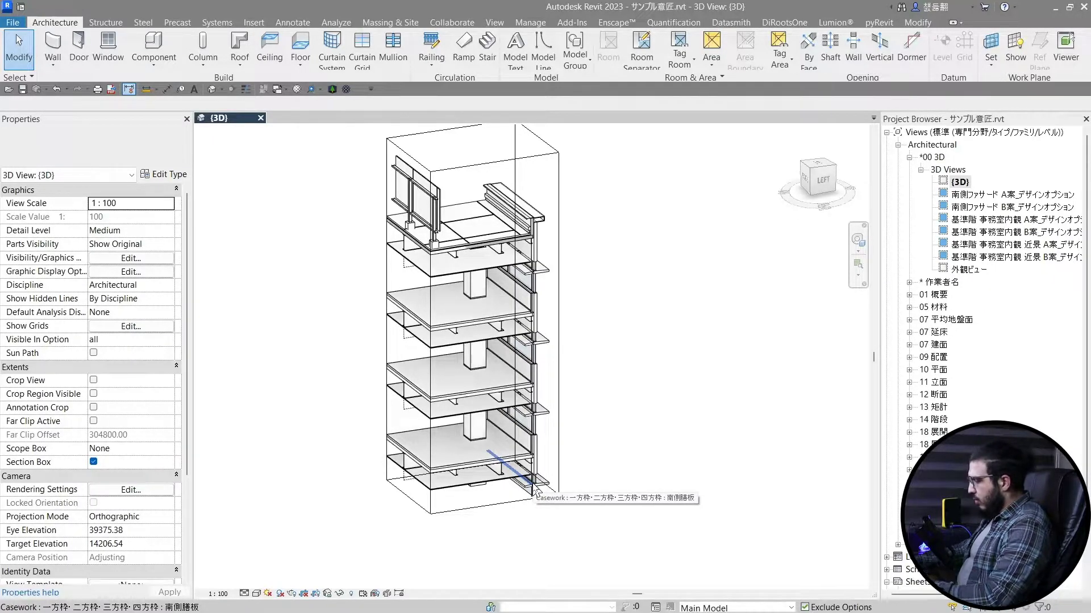
middle_click_drag(636, 383, 655, 385)
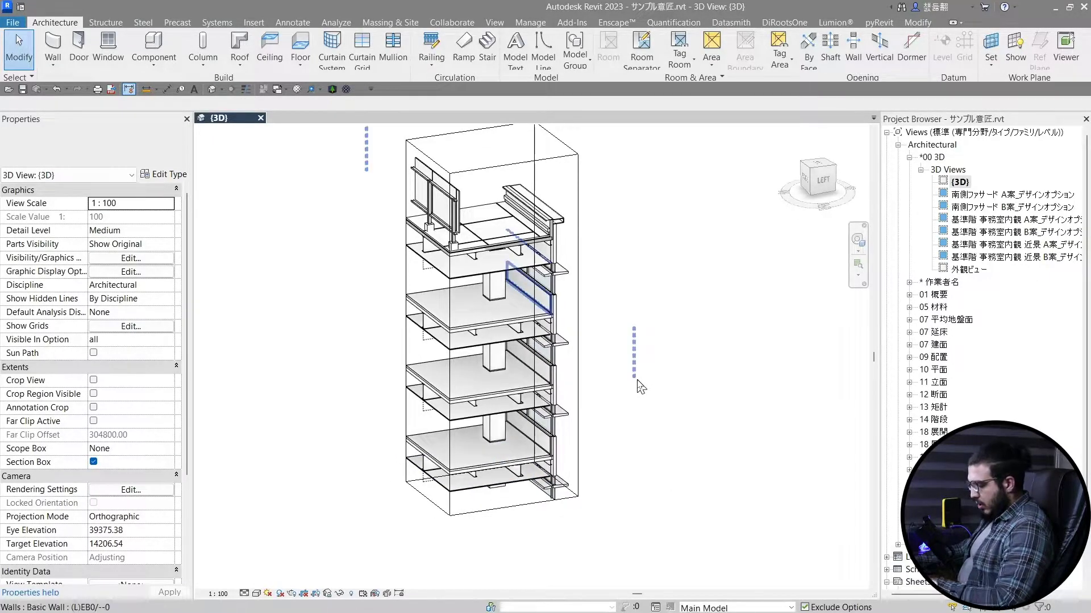
Hide the Section Boxes annotation category in the 3D view's visibility/graphic overrides.
key("v")
key("g")
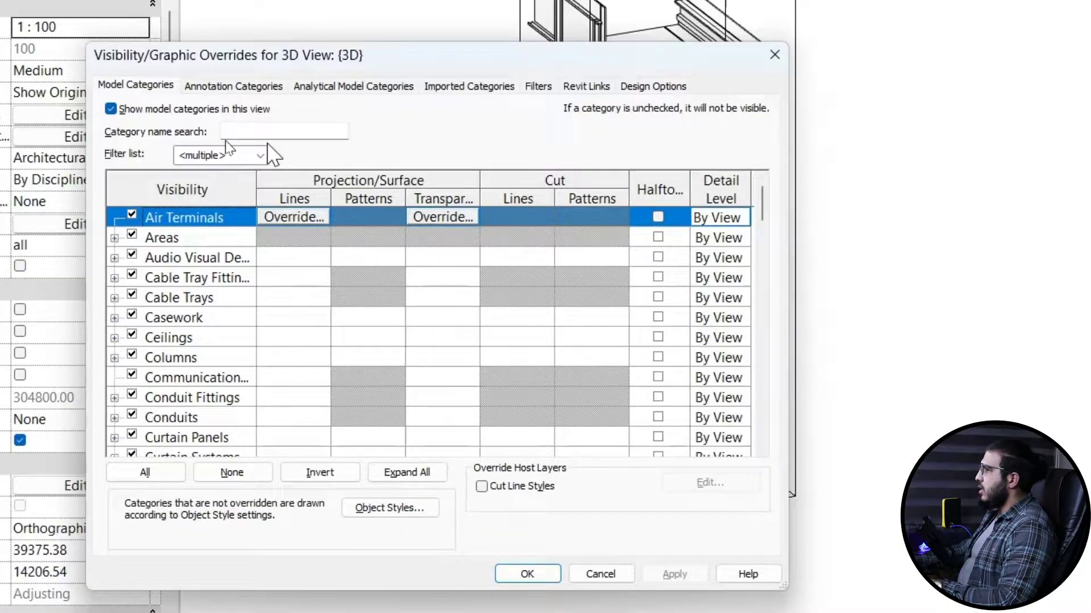
left_click(232, 86)
left_click(216, 254)
key("s")
scroll(202, 380, "down", 1)
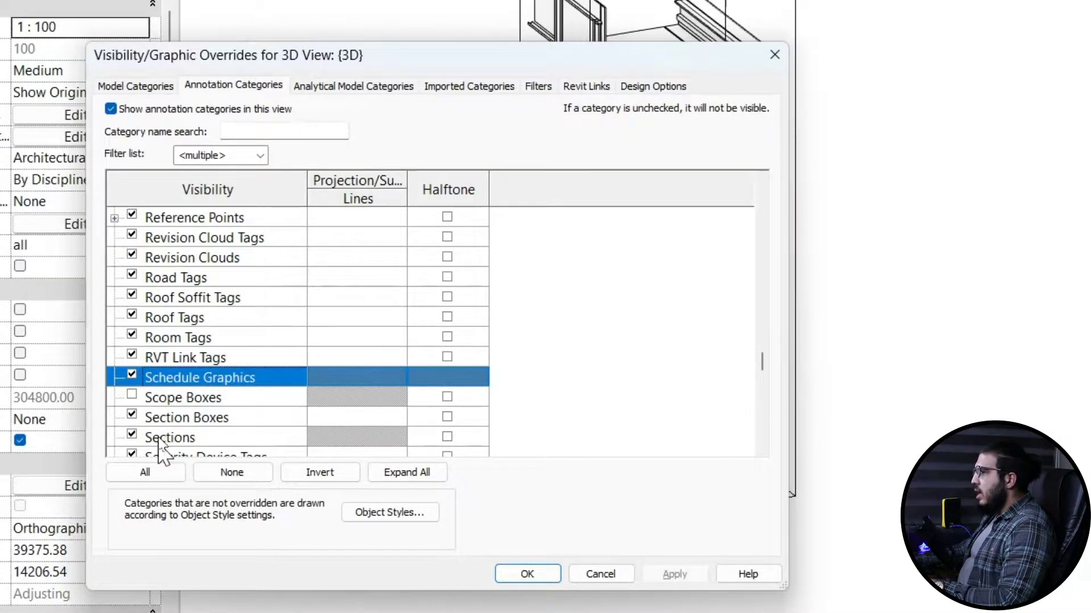
left_click(771, 55)
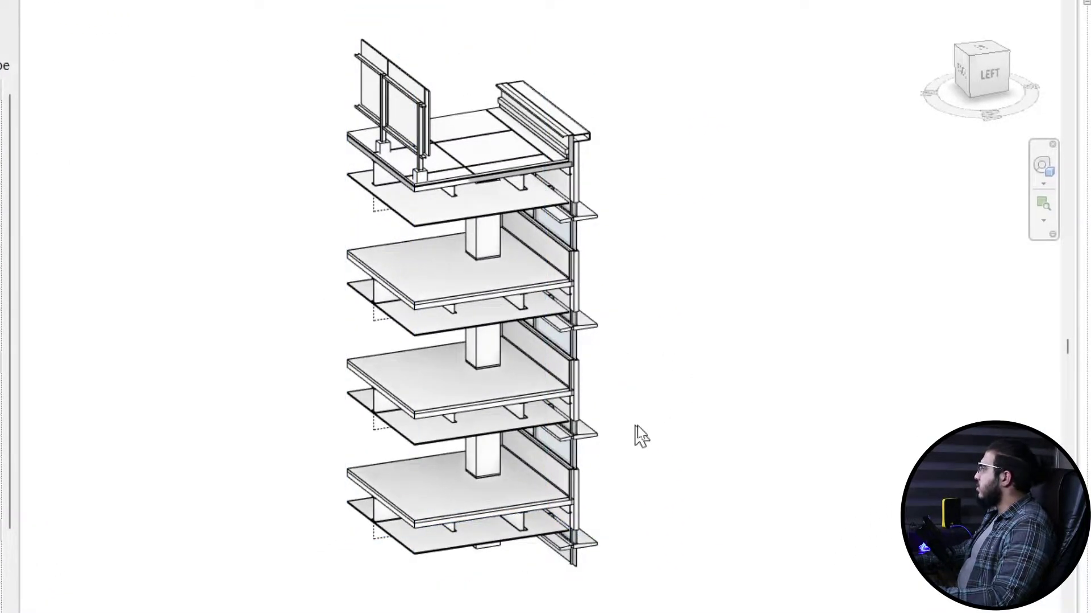
Set the 3D view's visual style to Shaded.
scroll(642, 434, "up", 1)
middle_click_drag(659, 462, 686, 433, "shift")
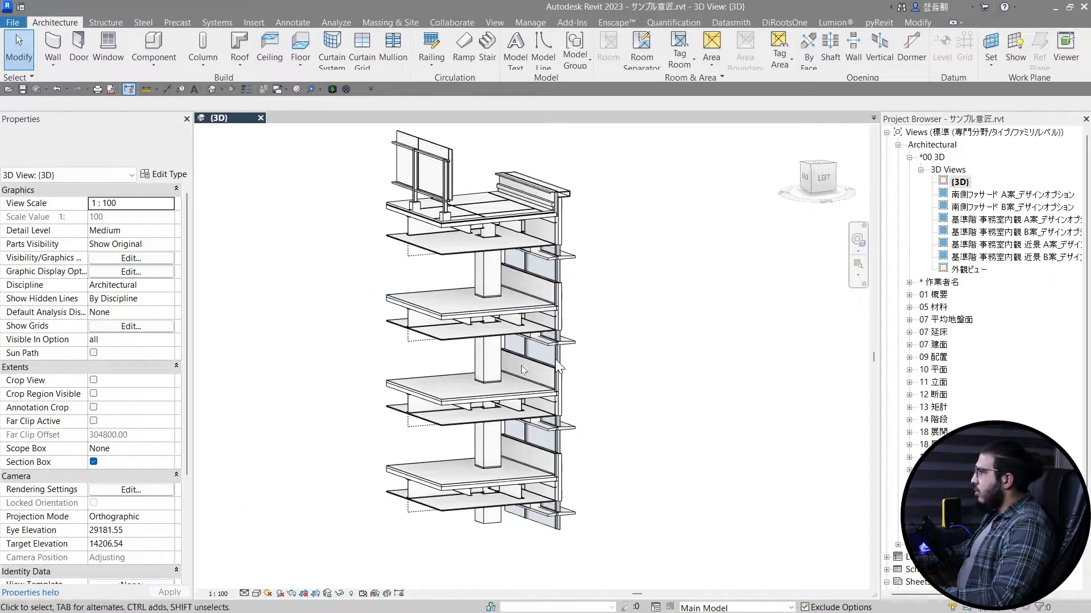
left_click(257, 594)
left_click(278, 552)
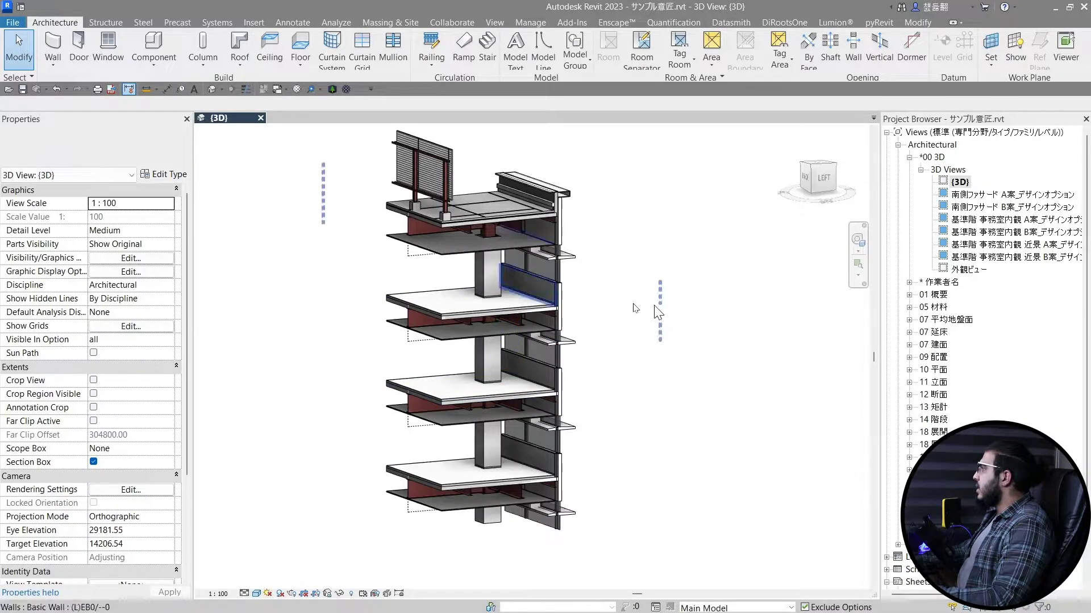
Inspect the shaded slice's slabs, beams, ceilings and facade panels up close and as a whole.
scroll(625, 318, "up", 3)
mouse_move(581, 401)
middle_mouse_down("shift")
mouse_move(585, 331)
mouse_move(594, 385)
mouse_move(590, 400)
mouse_move(574, 398)
middle_mouse_up("shift")
scroll(582, 332, "down", 4)
scroll(593, 398, "up", 2)
scroll(585, 394, "down", 1)
scroll(412, 503, "up", 2)
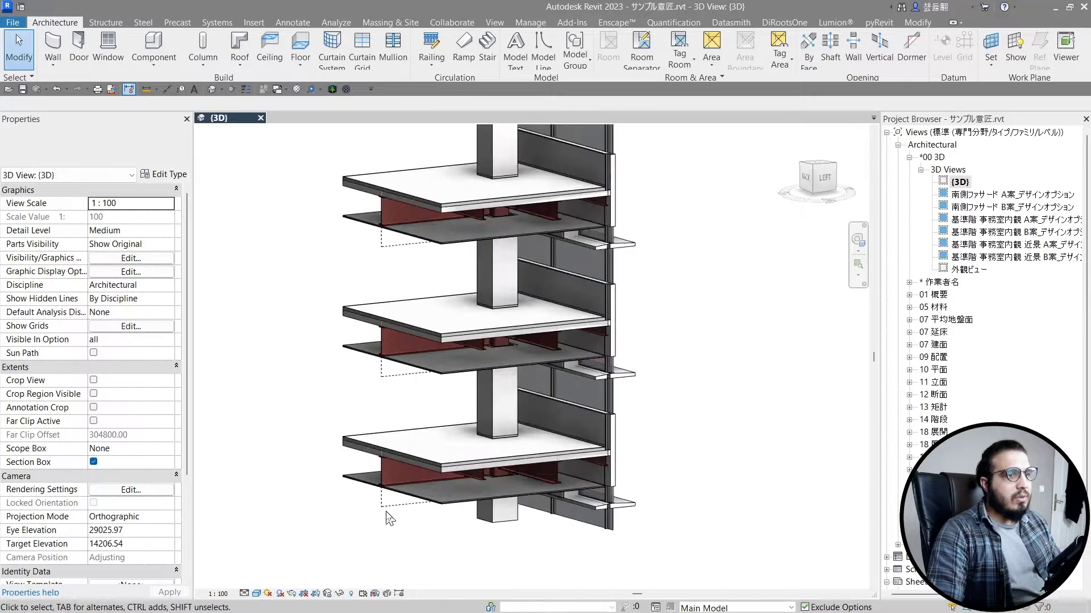
scroll(446, 503, "down", 1)
scroll(604, 347, "down", 2)
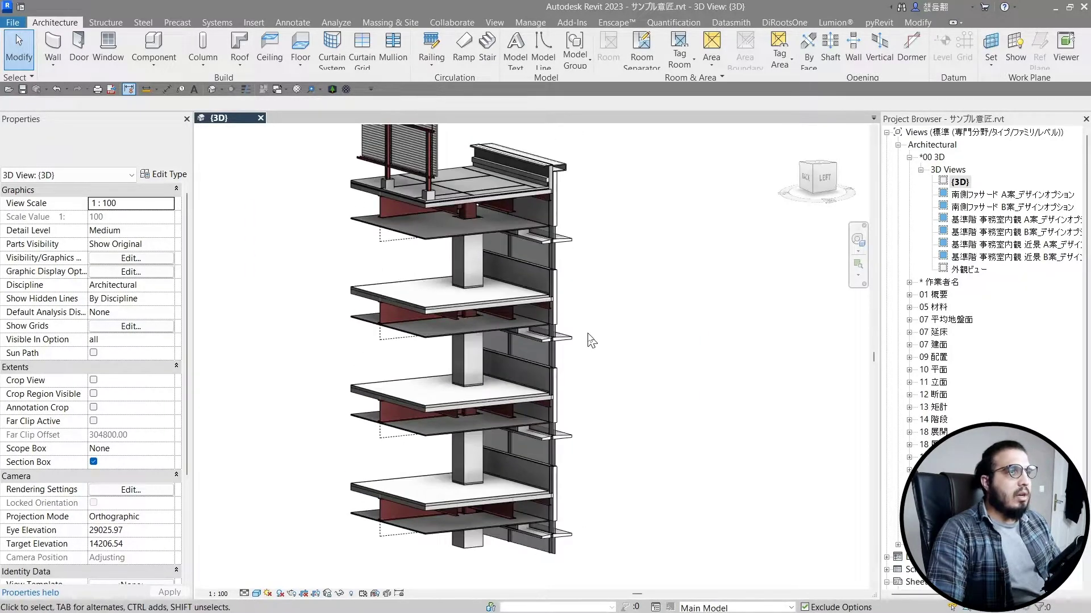
scroll(602, 342, "up", 1)
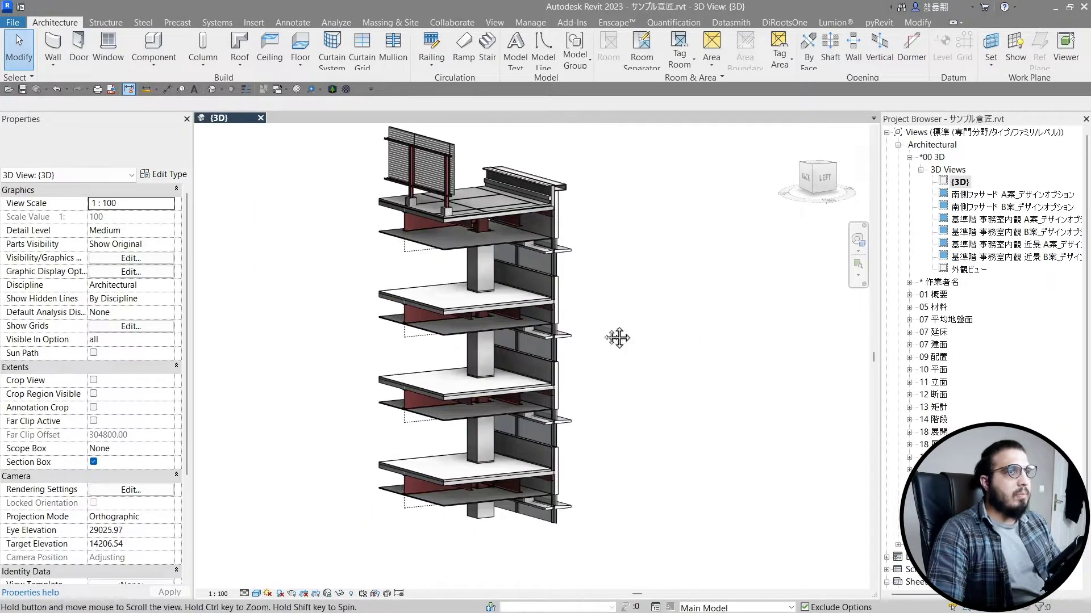
Orient the slice slightly from above, save the orientation and lock the view under the name 3D-SECTION-1.
middle_click_drag(618, 337, 607, 352)
mouse_move(561, 457)
middle_mouse_down("shift")
mouse_move(570, 433)
mouse_move(578, 469)
mouse_move(594, 438)
mouse_move(596, 412)
mouse_move(577, 392)
mouse_move(605, 399)
mouse_move(577, 390)
middle_mouse_up("shift")
scroll(584, 405, "up", 2)
scroll(584, 414, "down", 5)
scroll(574, 391, "up", 1)
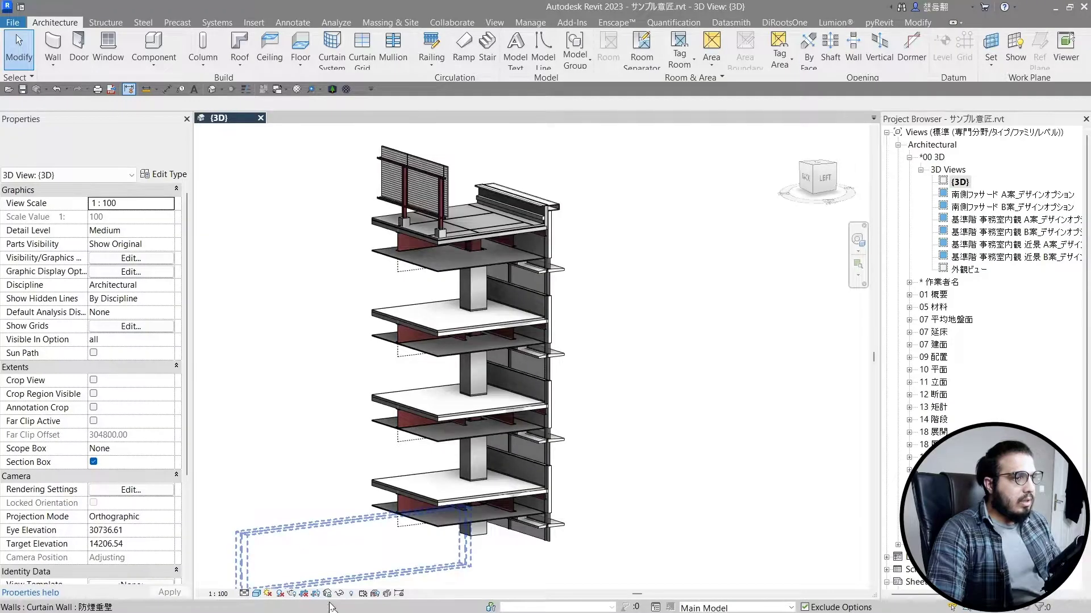
left_click(327, 594)
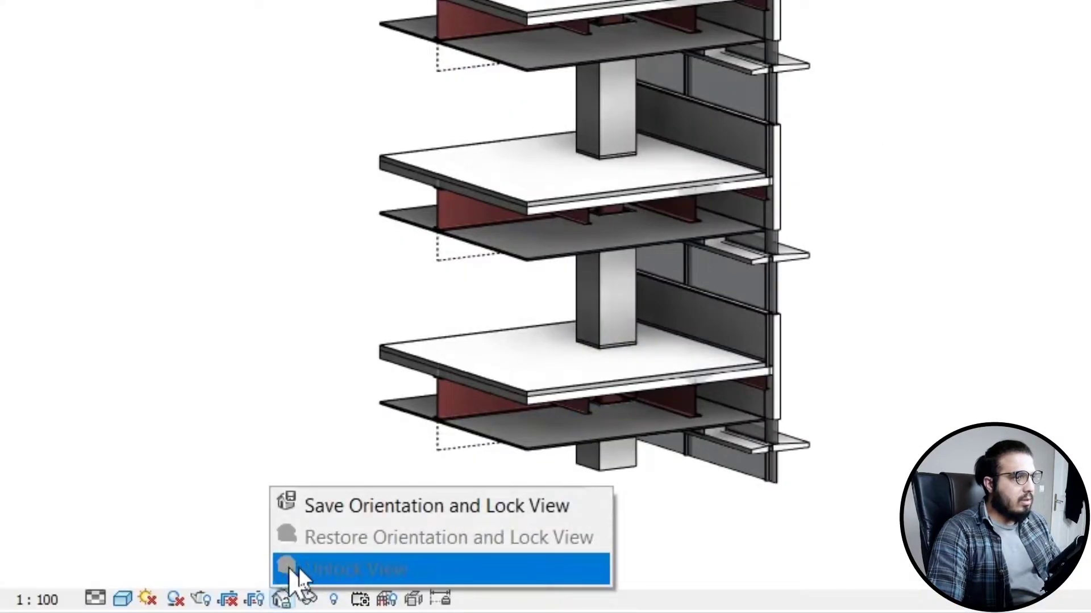
left_click(398, 508)
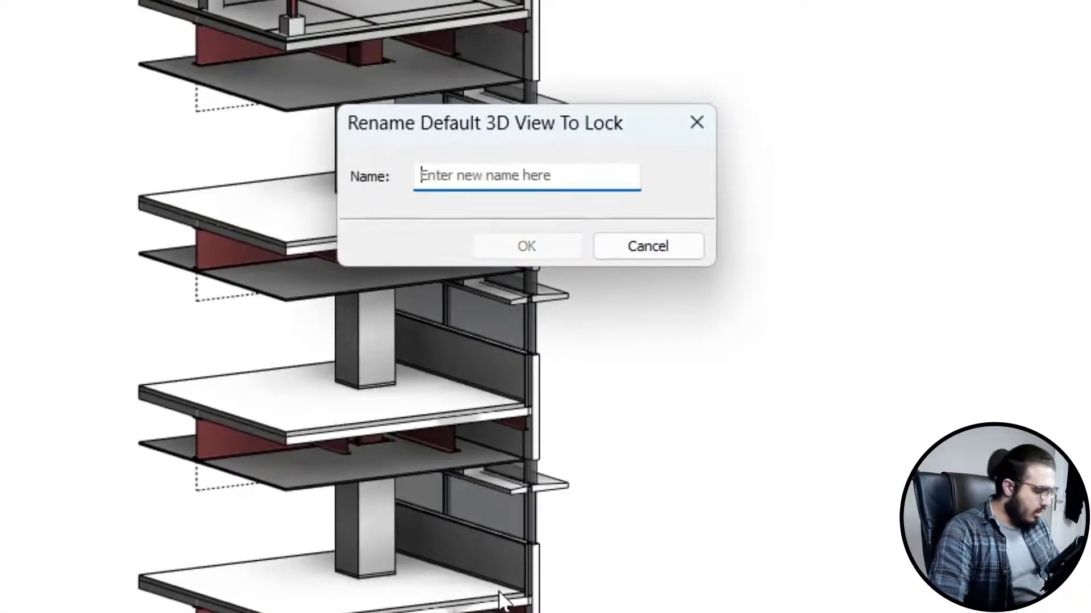
type("3D-SEC")
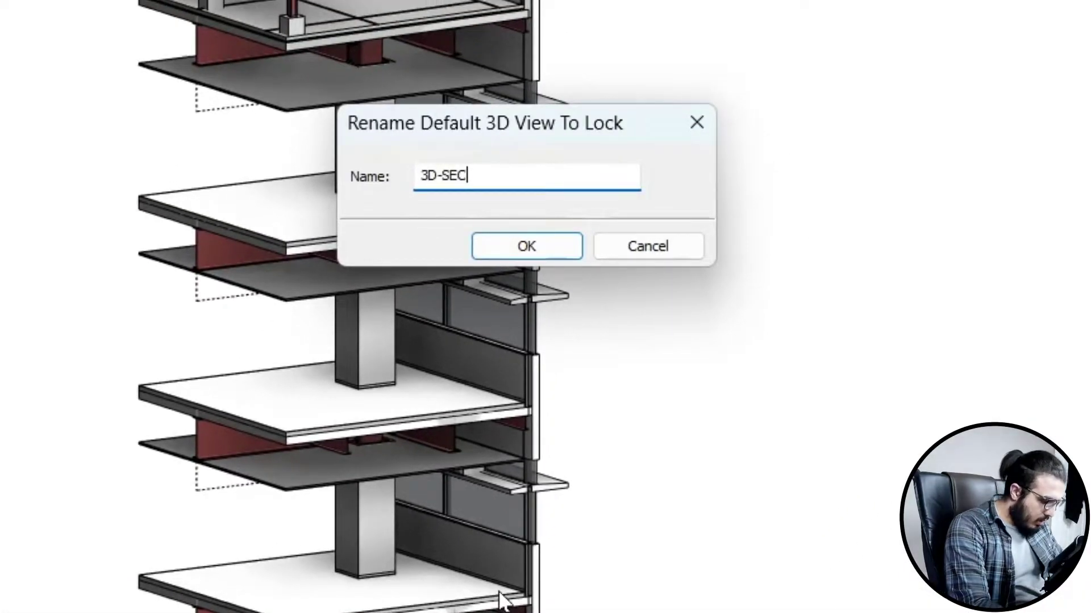
type("TION-1")
key("Return")
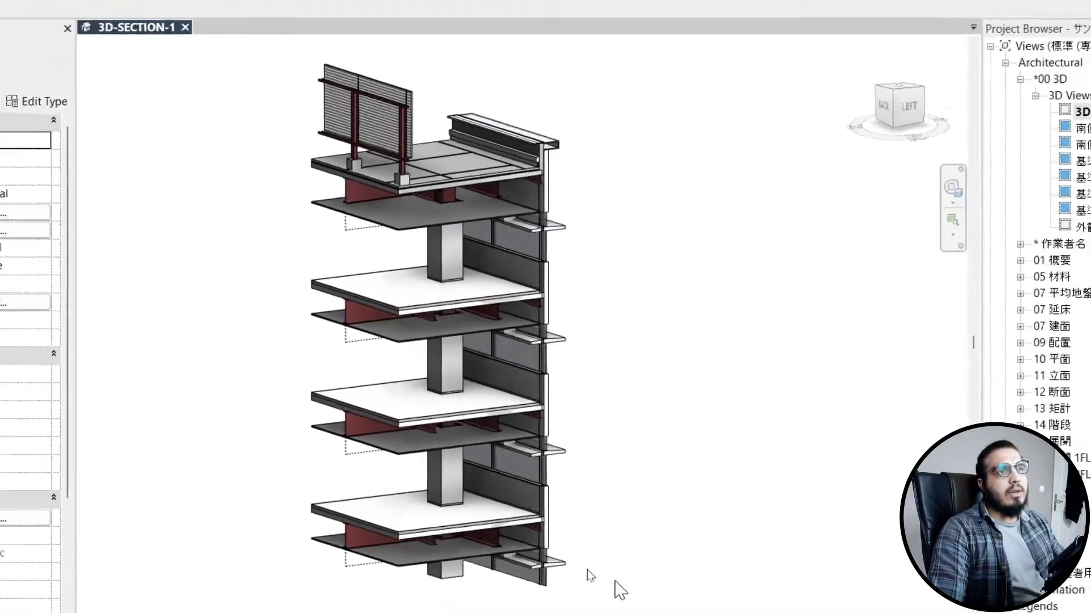
Turn on cast shadows and ambient shadows in the 3D section view's graphic display options.
scroll(614, 440, "down", 2)
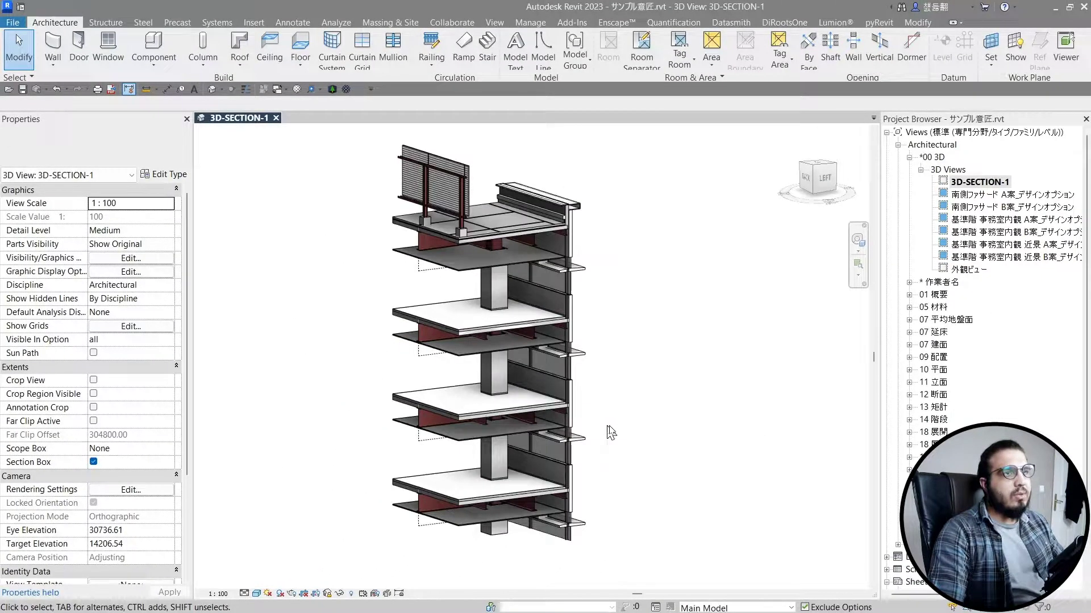
middle_click_drag(596, 338, 623, 341)
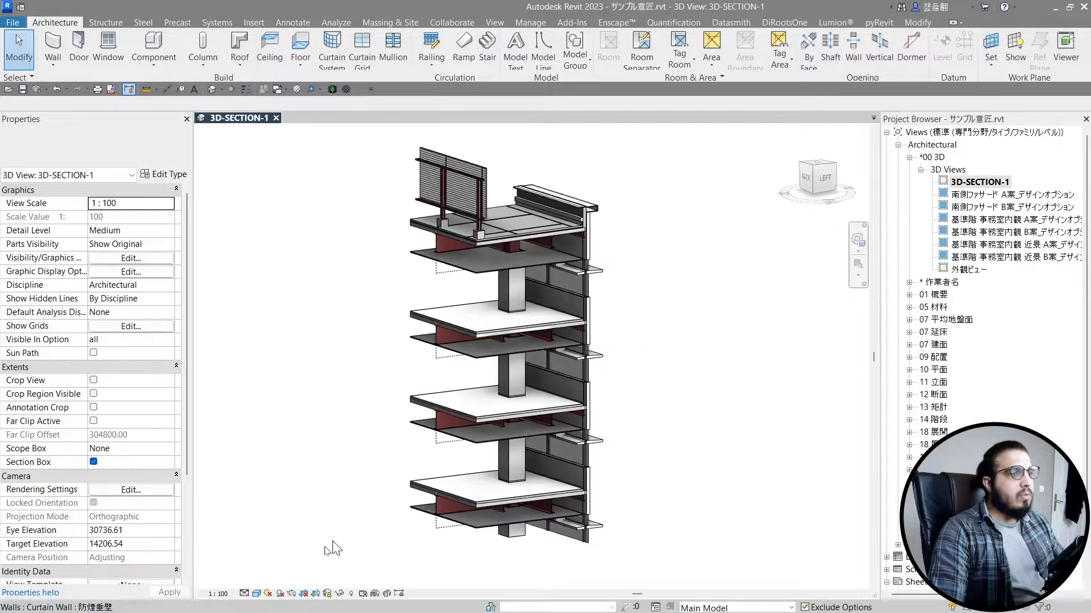
left_click(257, 594)
left_click(295, 503)
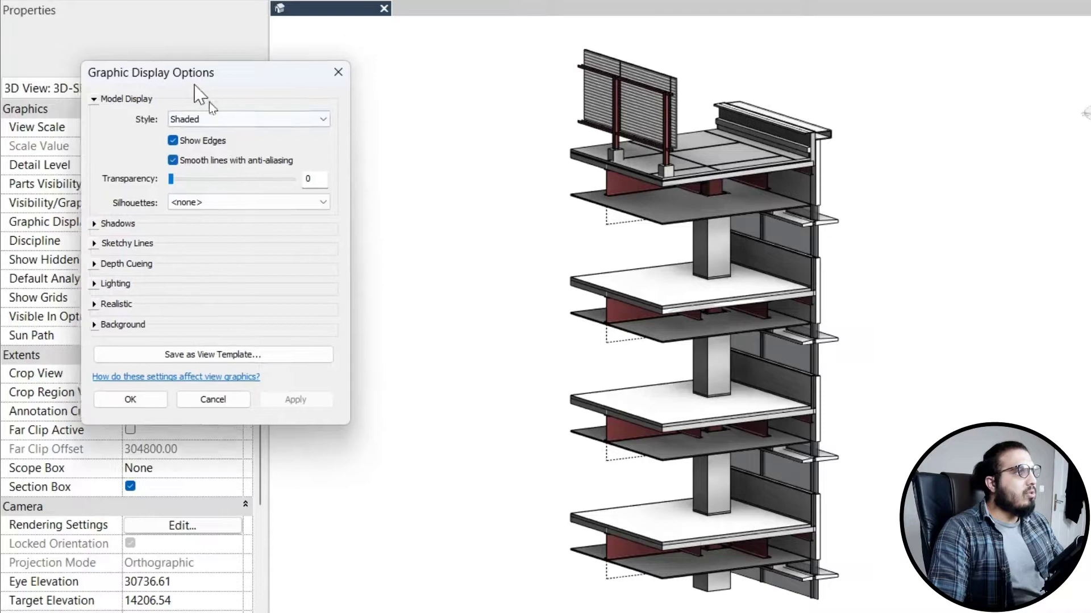
left_click_drag(193, 85, 311, 200)
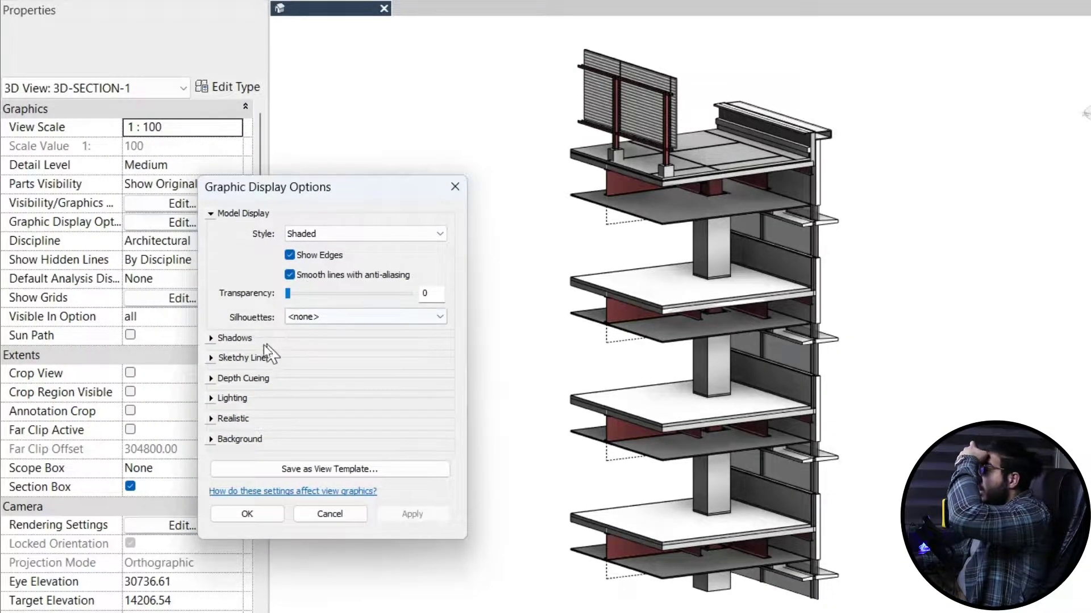
left_click(211, 338)
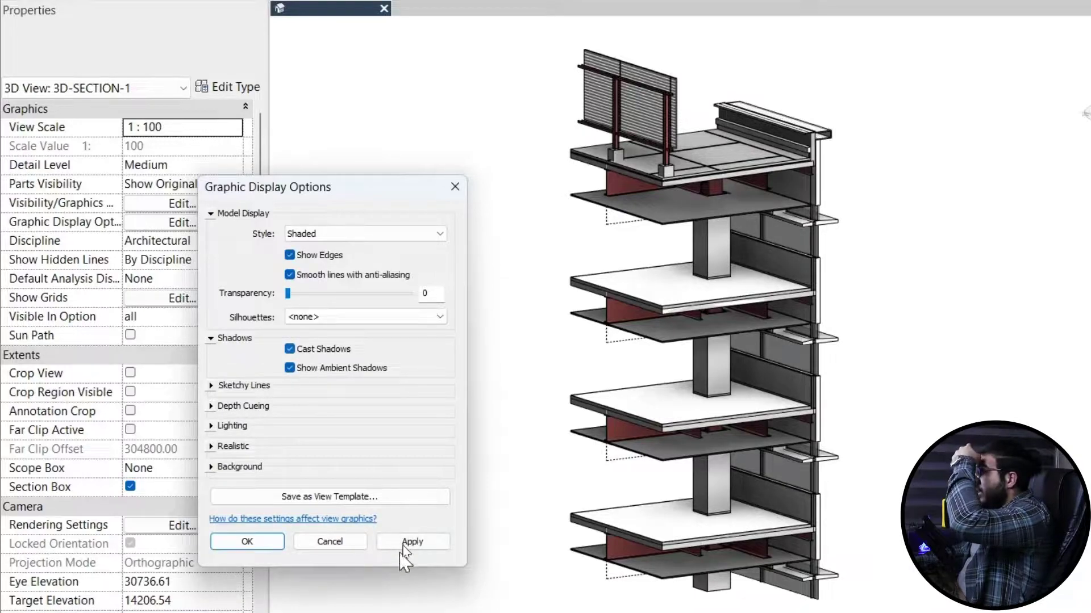
left_click(409, 543)
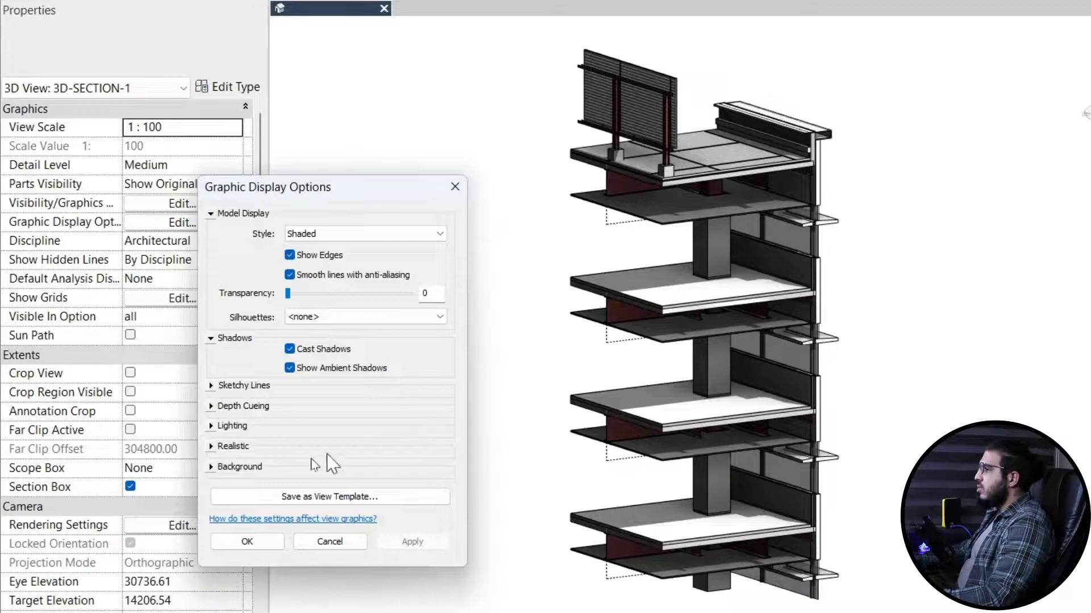
Reduce the view's shadow intensity to 6 in the lighting settings and accept the graphic display options.
left_click(211, 426)
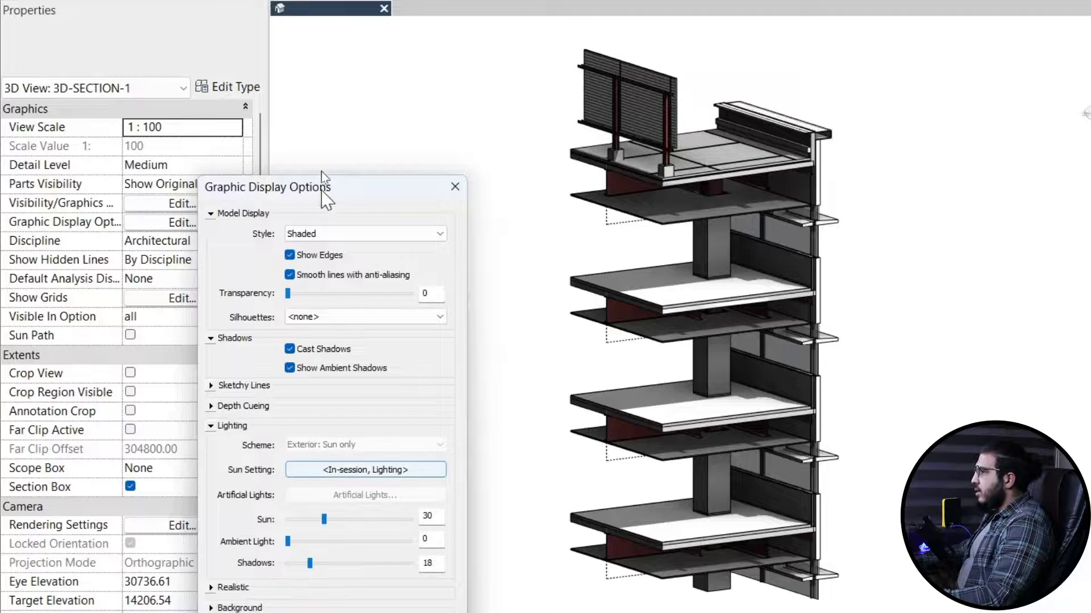
left_click_drag(344, 197, 323, 100)
left_click(391, 587)
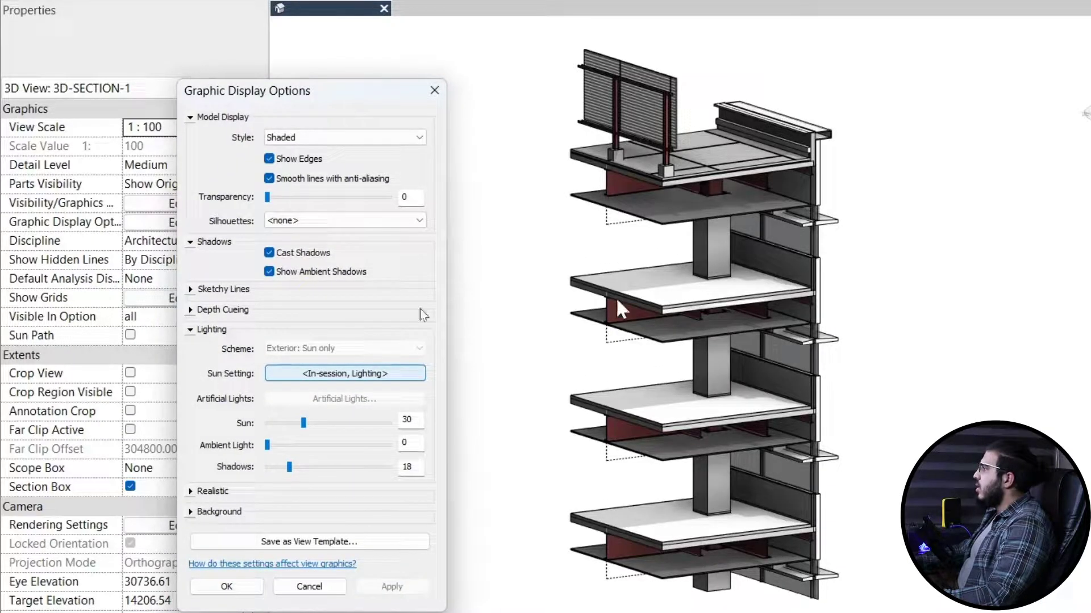
left_click_drag(290, 467, 280, 468)
left_click(378, 591)
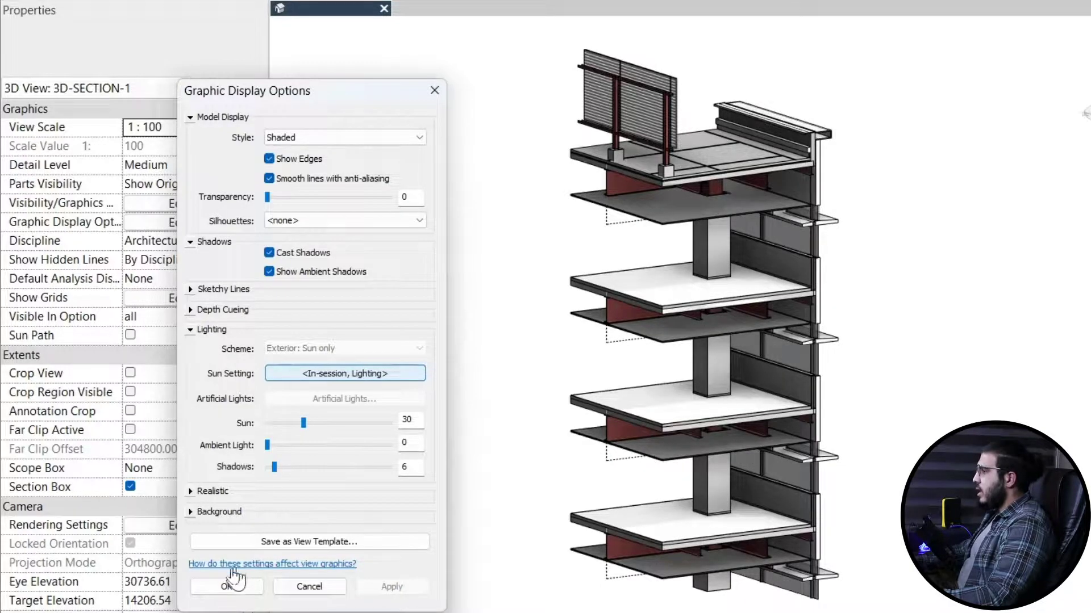
left_click(226, 587)
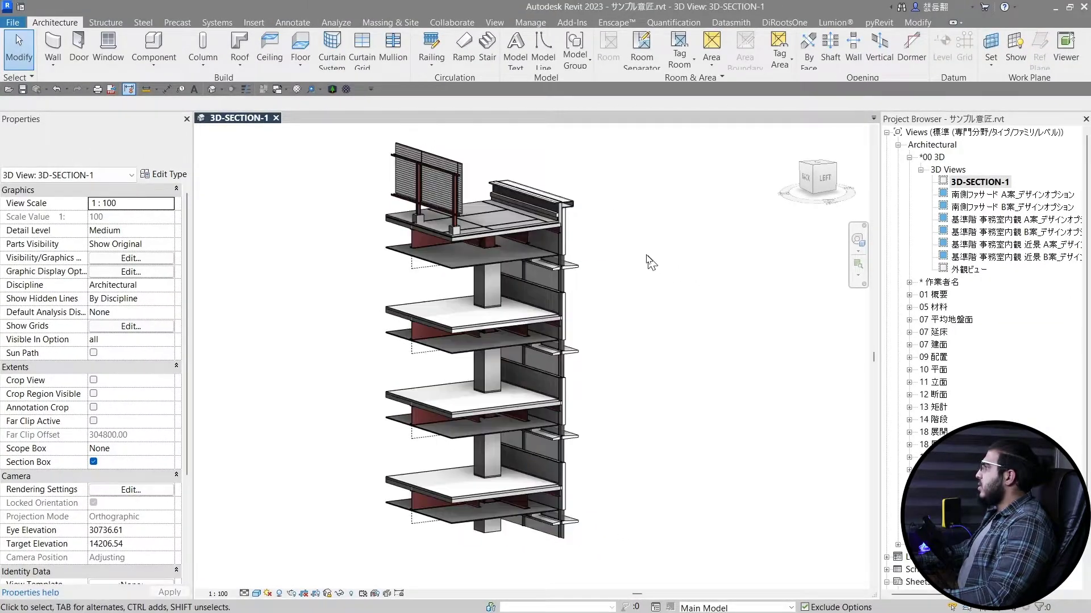
scroll(651, 263, "up", 2)
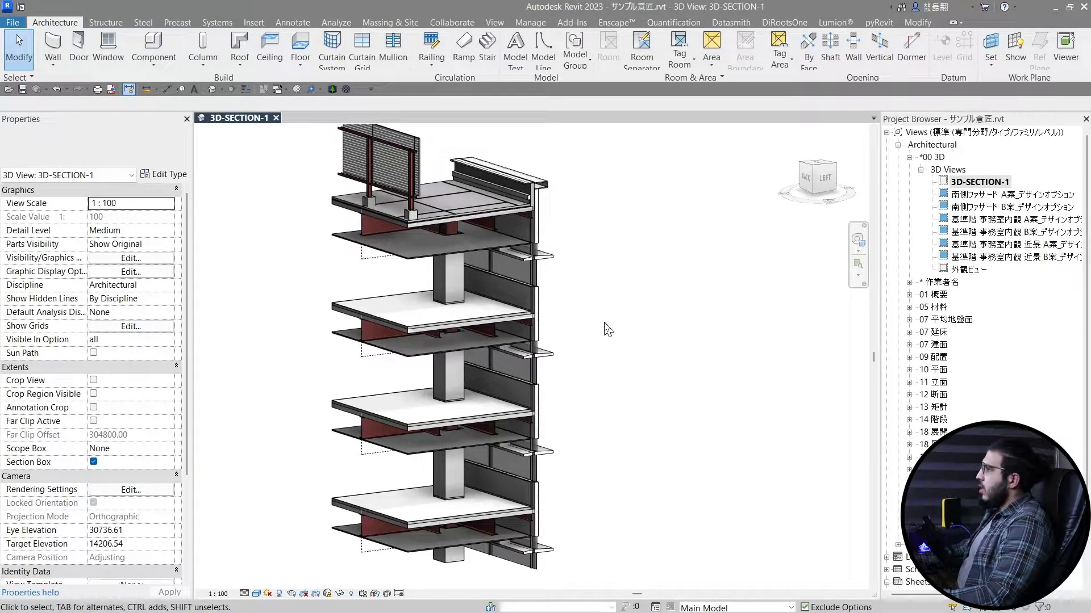
scroll(606, 329, "down", 2)
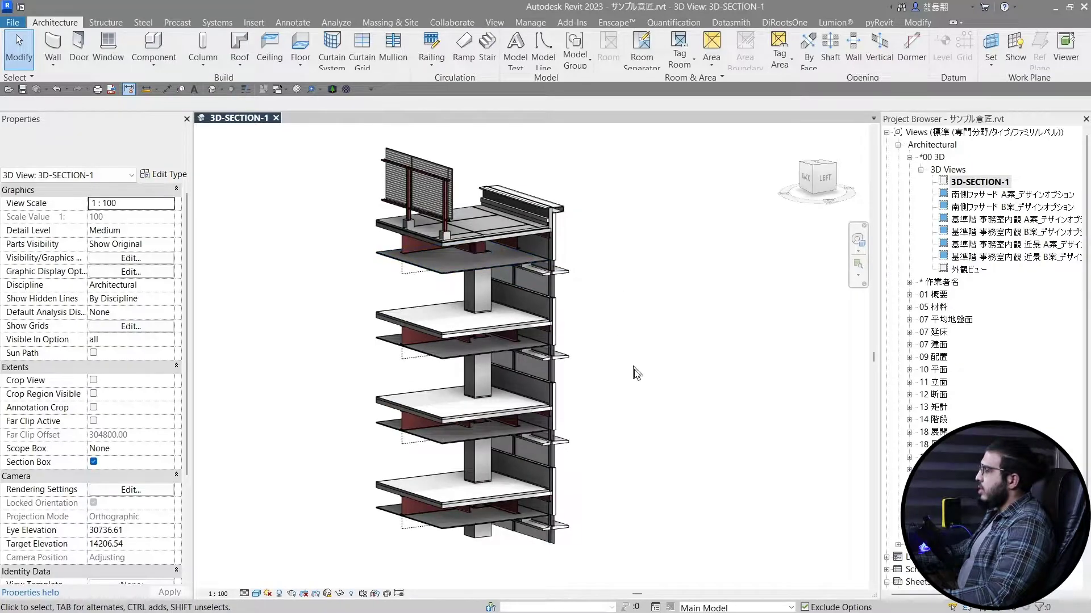
middle_click_drag(636, 373, 633, 358)
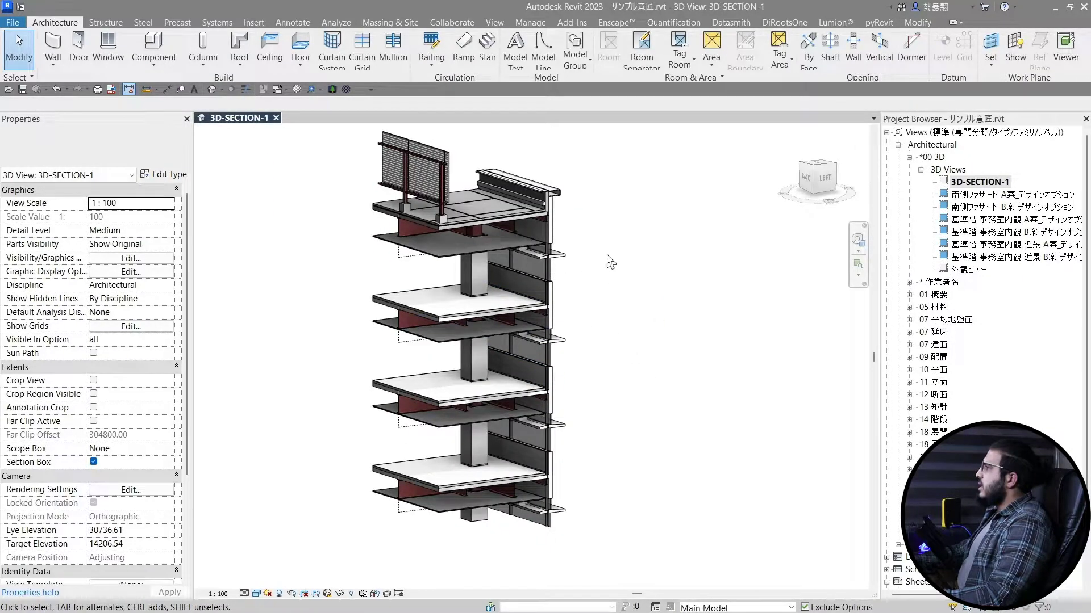
middle_click_drag(608, 260, 589, 282)
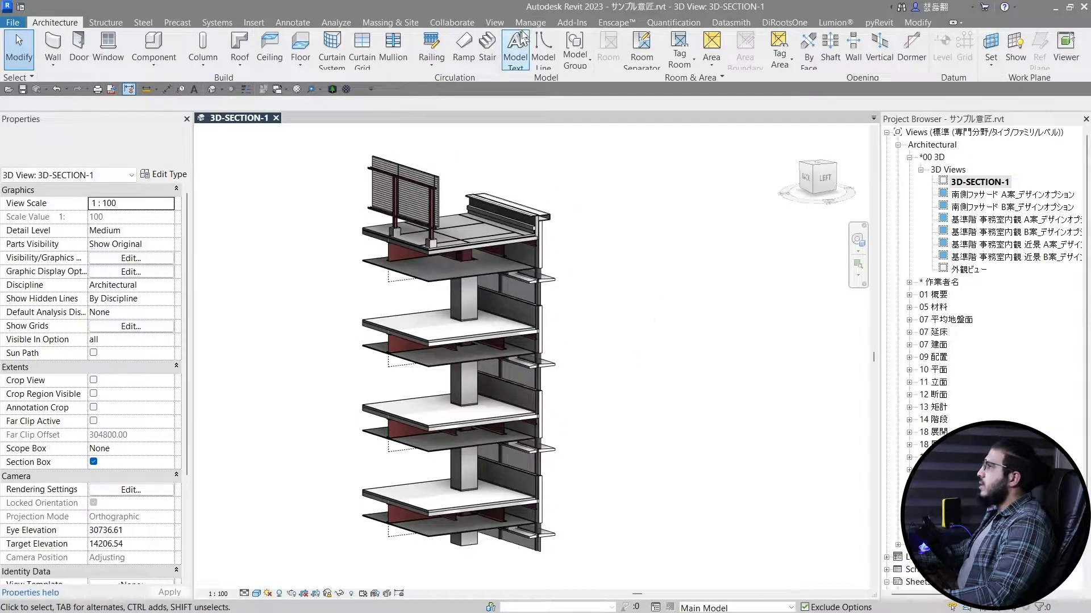
Place a text note with a two-segment leader running from the roof slab's cut edge to the empty area beside the building.
left_click(291, 23)
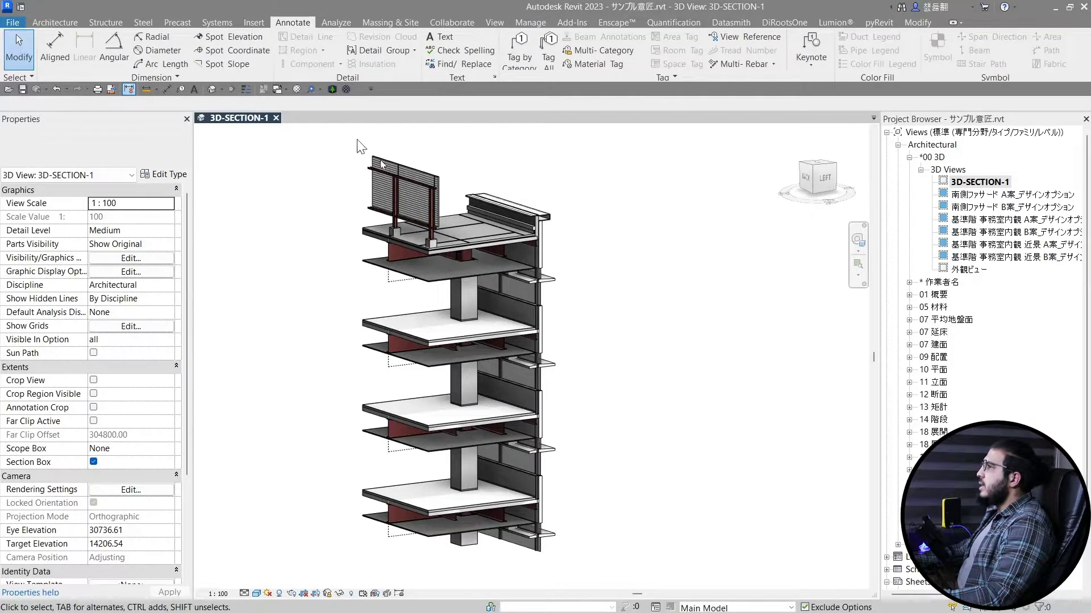
left_click(434, 45)
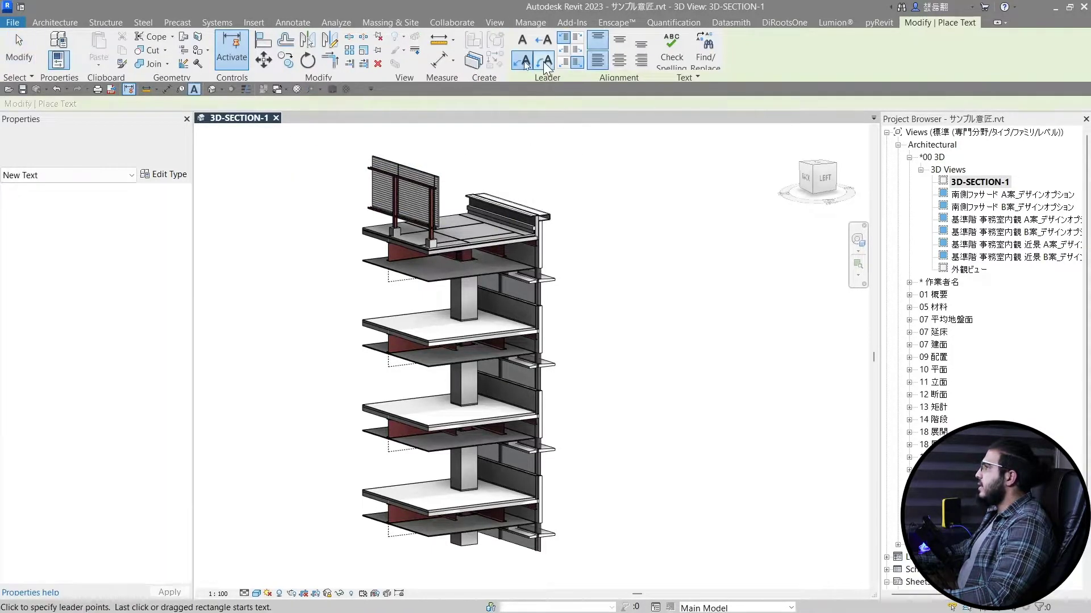
scroll(534, 230, "up", 2)
middle_click_drag(593, 287, 514, 339)
scroll(428, 313, "up", 2)
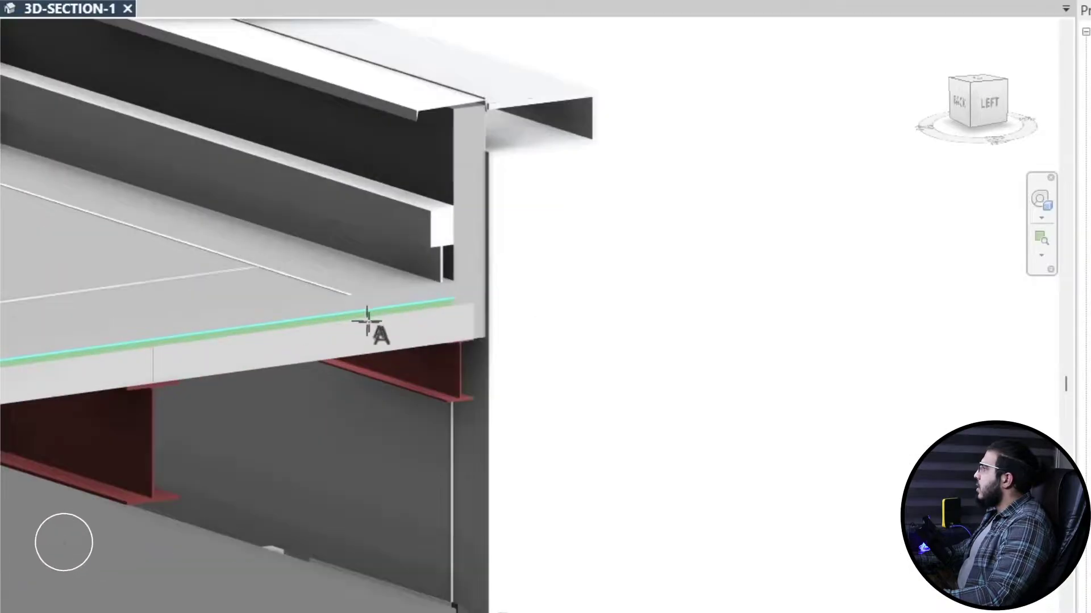
scroll(445, 324, "down", 1)
scroll(393, 332, "down", 3)
left_click(436, 283)
scroll(592, 182, "down", 2)
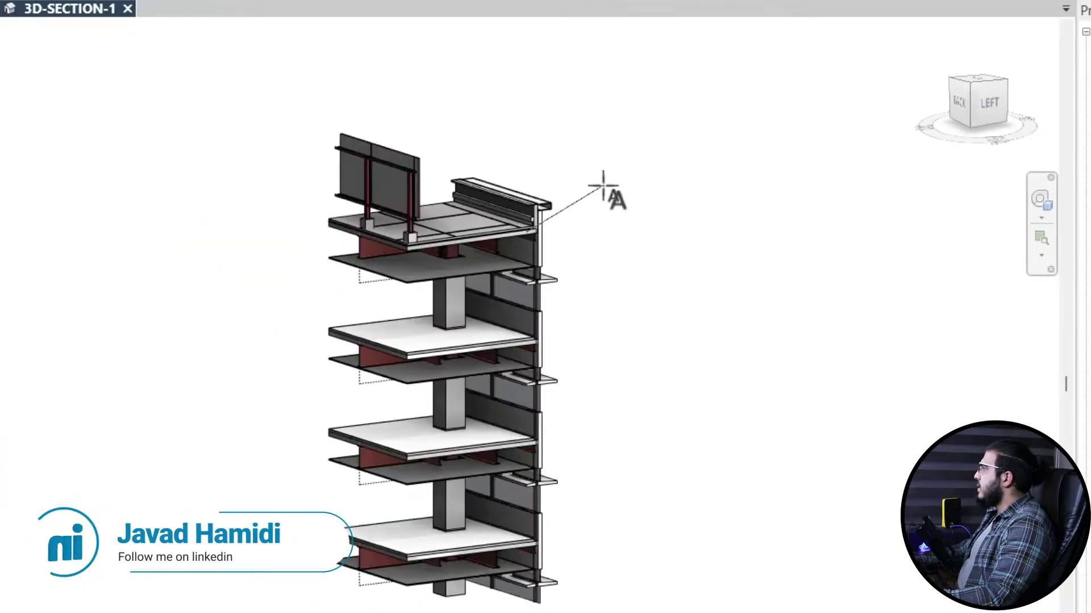
scroll(589, 189, "up", 2)
left_click(589, 188)
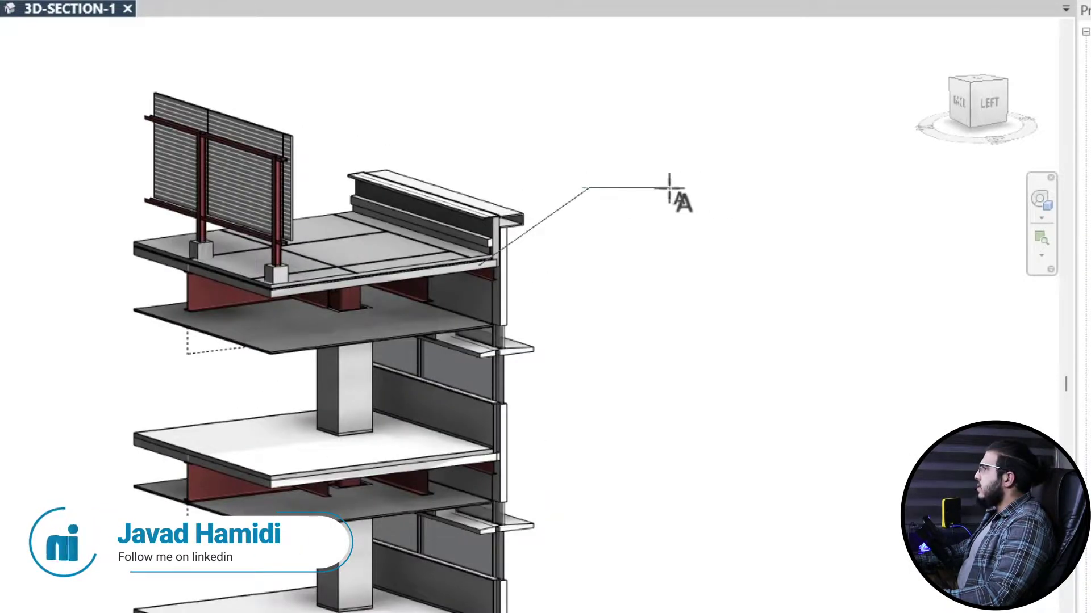
scroll(713, 233, "up", 3)
scroll(748, 261, "down", 3)
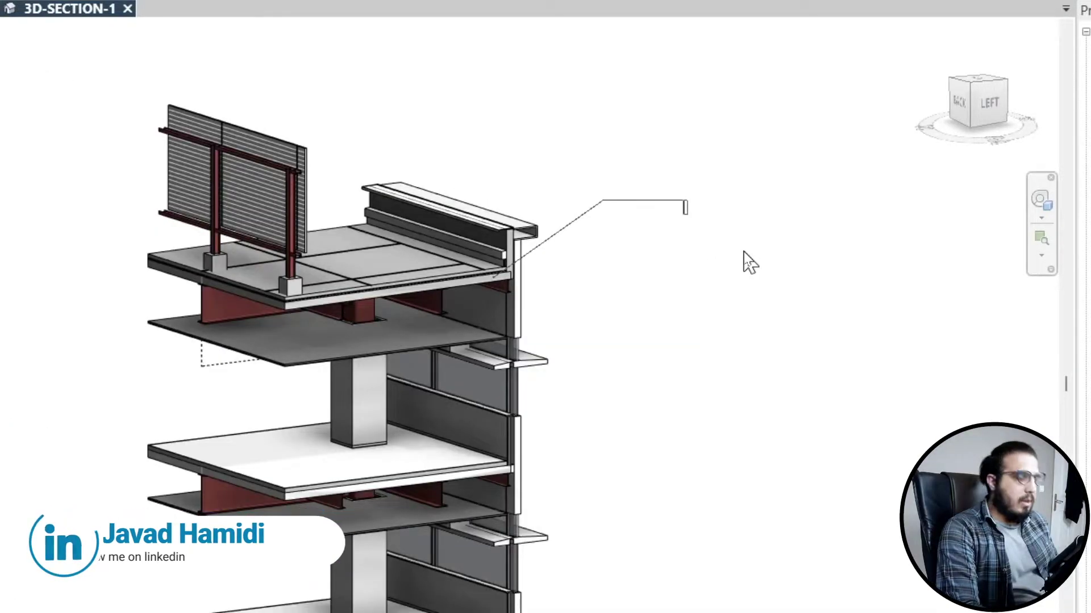
Enter "Roof" as the text of the new note and finish it.
type("Ro")
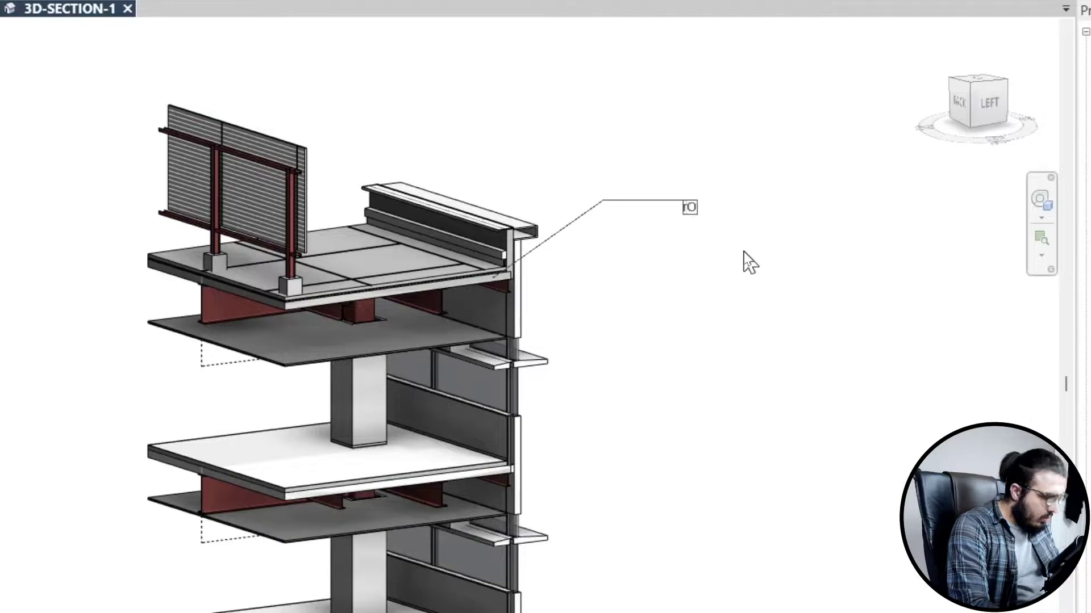
type("of")
key("Escape")
scroll(731, 336, "down", 4)
scroll(742, 348, "up", 3)
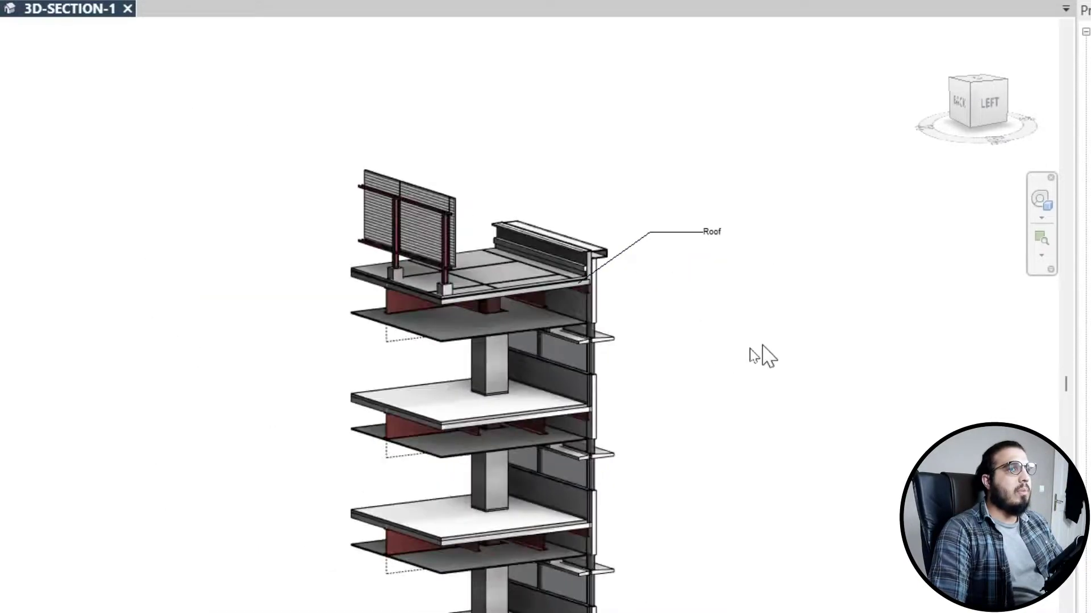
Set the Roof note's text type to a text size of 4 mm and the dark red colour RGB 128-000-000.
middle_click_drag(704, 302, 722, 257)
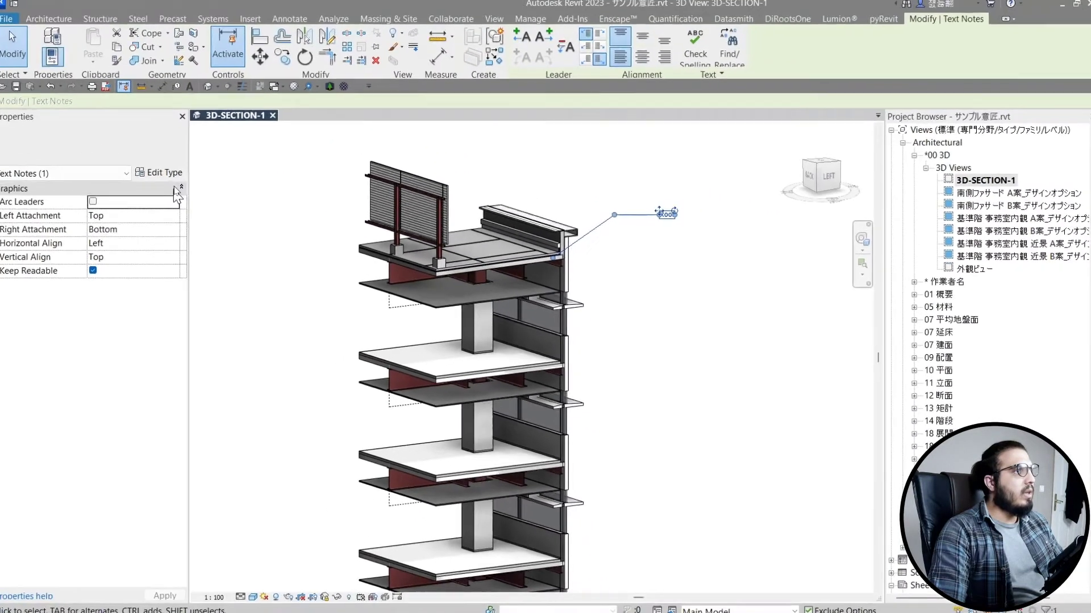
left_click(159, 174)
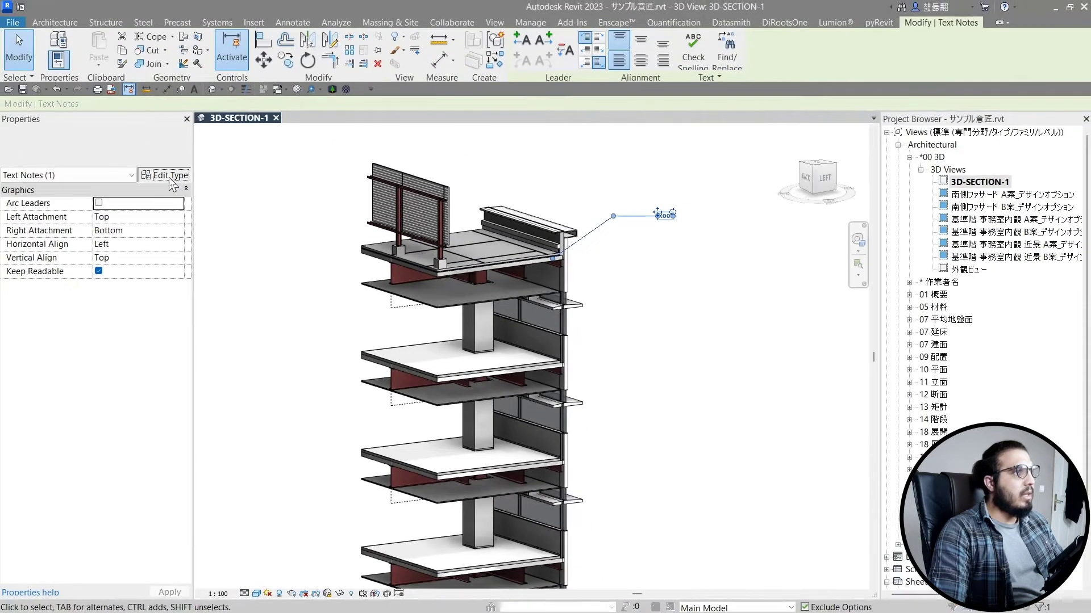
left_click_drag(524, 168, 293, 161)
left_click_drag(193, 155, 353, 164)
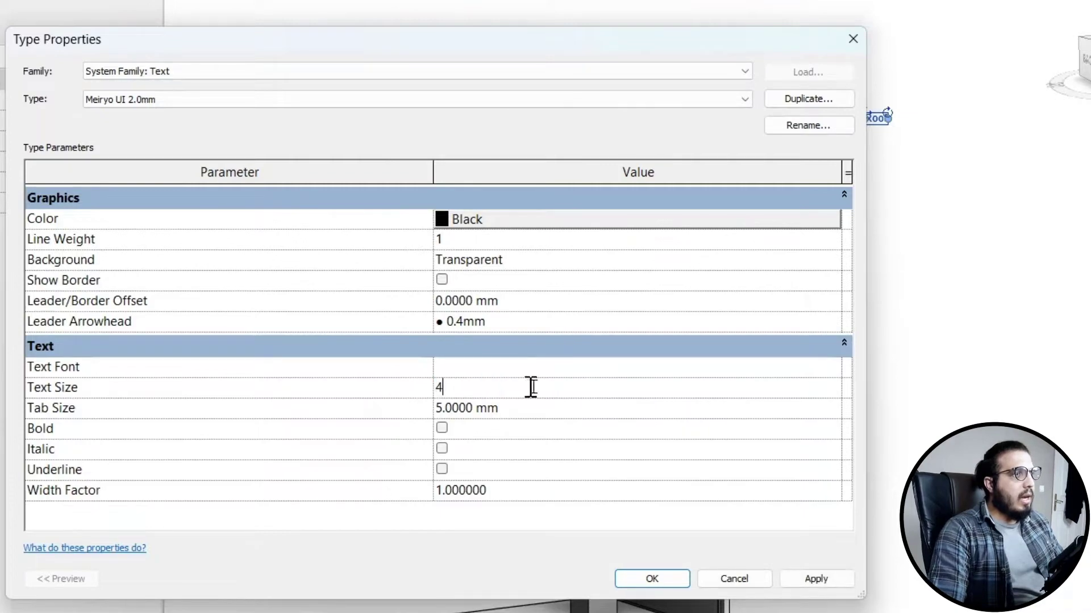
left_click(486, 216)
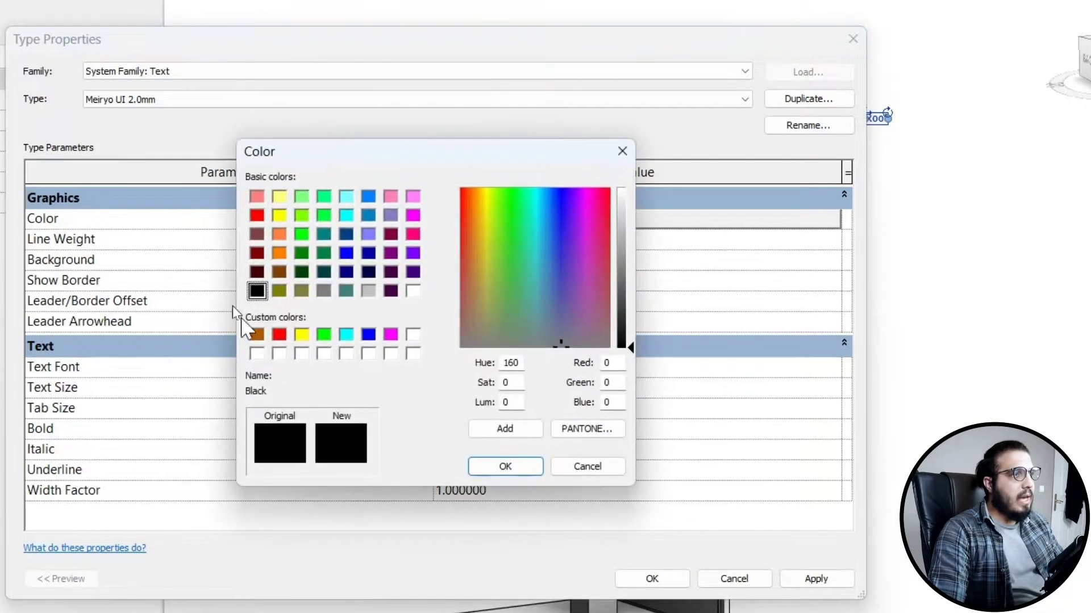
left_click(256, 253)
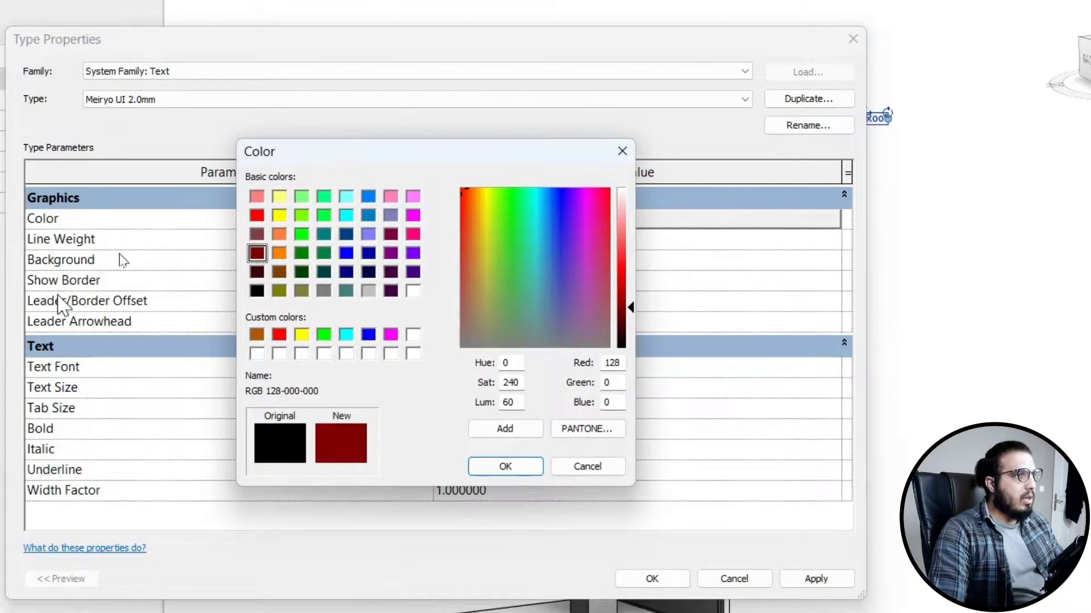
left_click(489, 471)
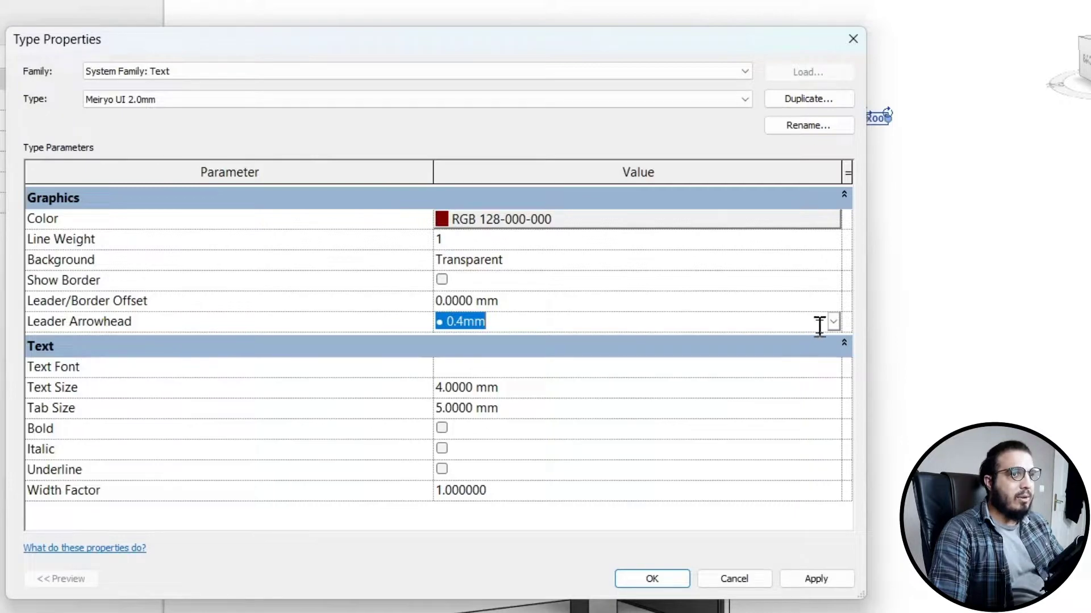
Set the text type's leader arrowhead to the filled triangle 30° 1.5mm and accept the type properties.
left_click(833, 322)
scroll(608, 384, "up", 3)
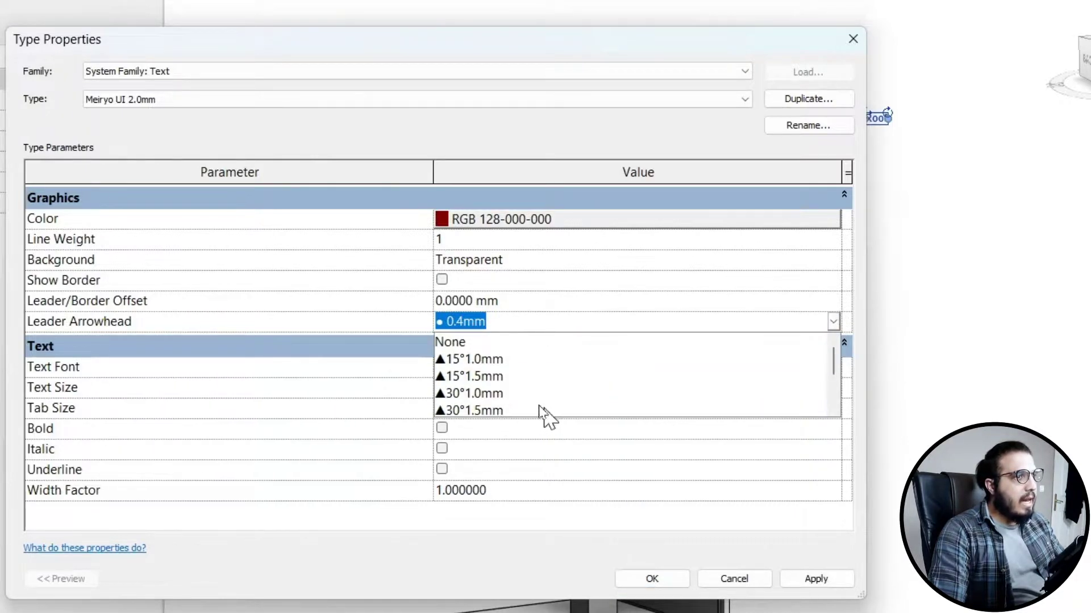
left_click(483, 410)
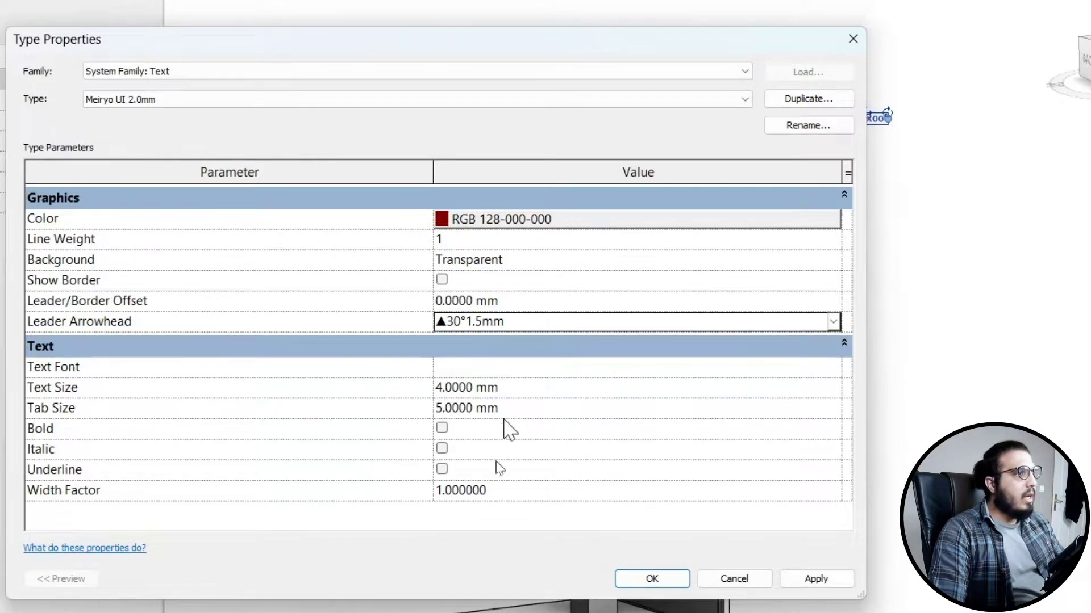
left_click(652, 579)
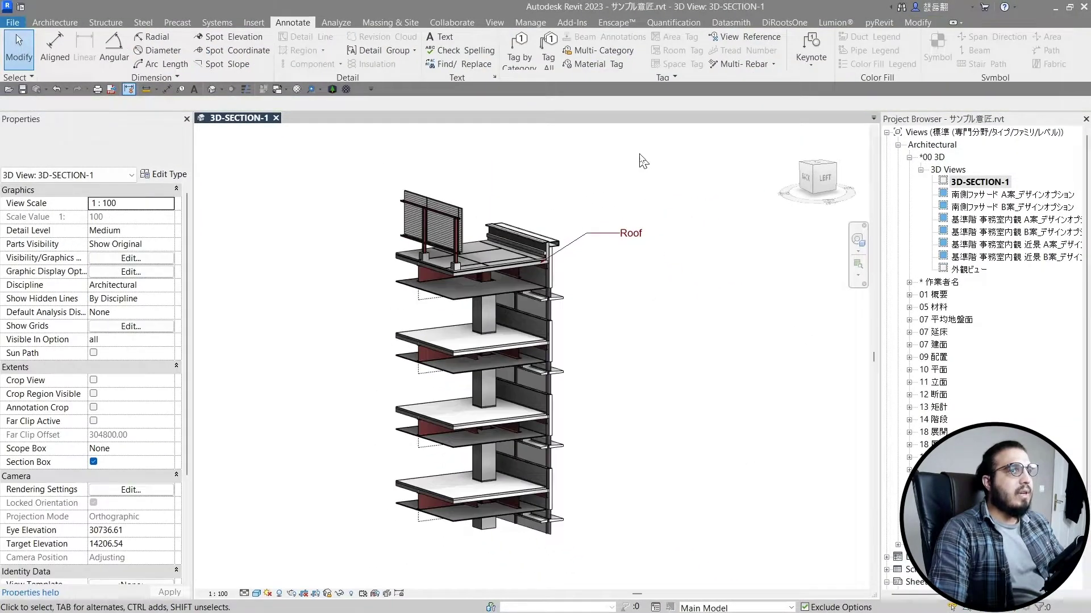
Make the Roof note's text type bold.
scroll(639, 156, "up", 3)
scroll(642, 273, "down", 4)
scroll(593, 280, "up", 3)
left_click(589, 226)
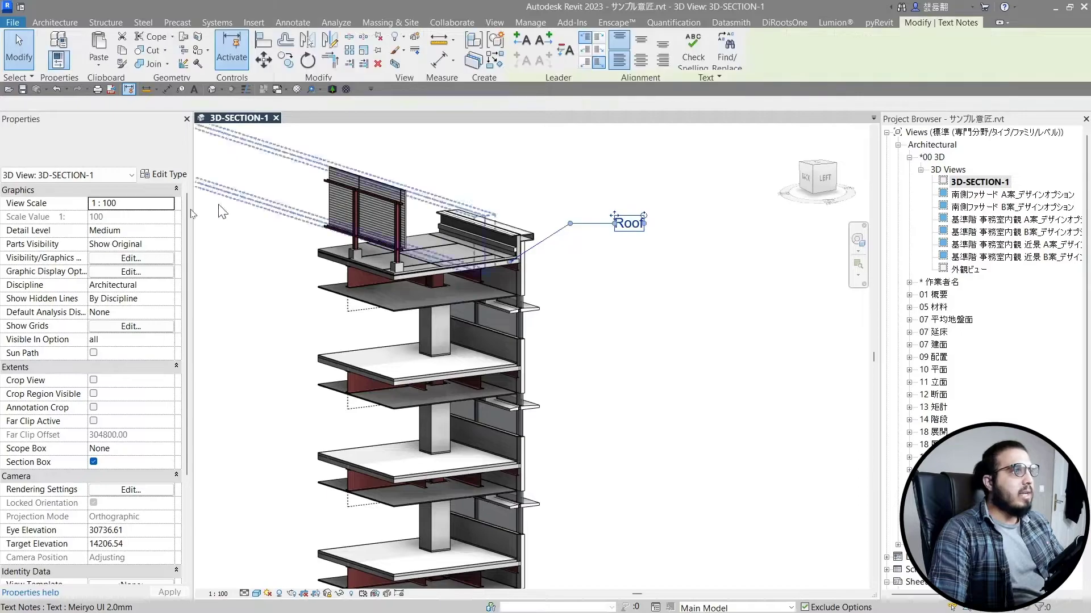
left_click(170, 175)
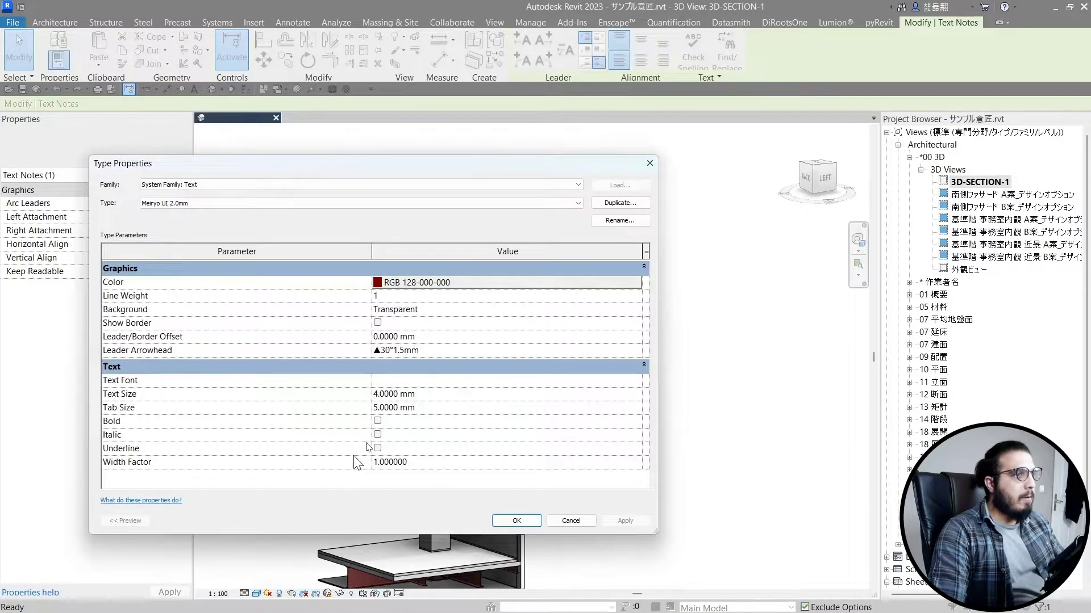
left_click(517, 521)
left_click(652, 317)
Copy the Roof note with its leader straight down to the glass panels beneath the roof.
scroll(629, 348, "down", 3)
scroll(609, 214, "up", 3)
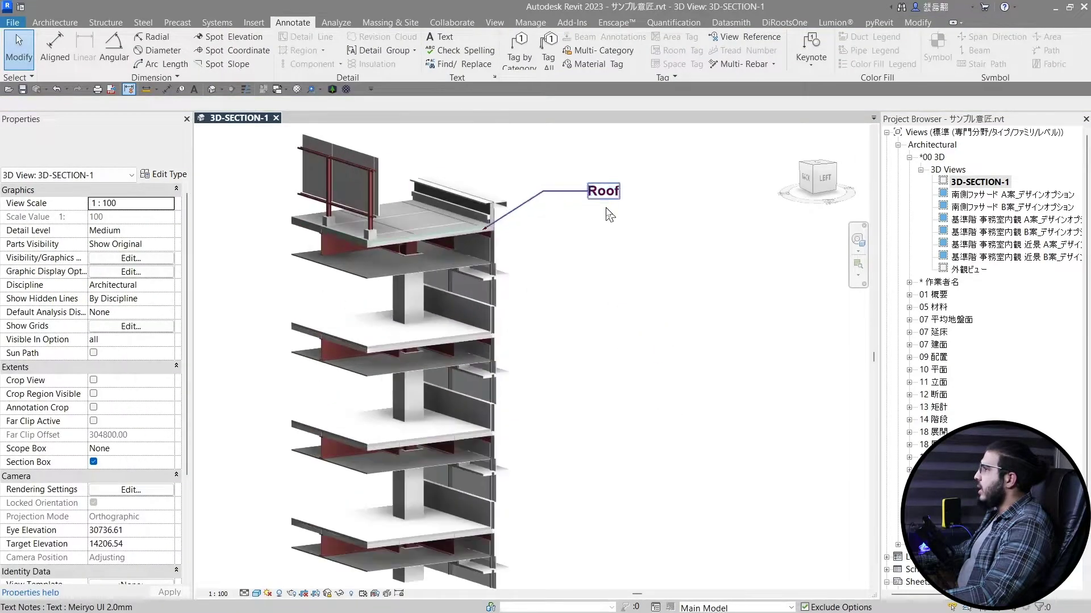
scroll(568, 222, "up", 3)
left_click(562, 220)
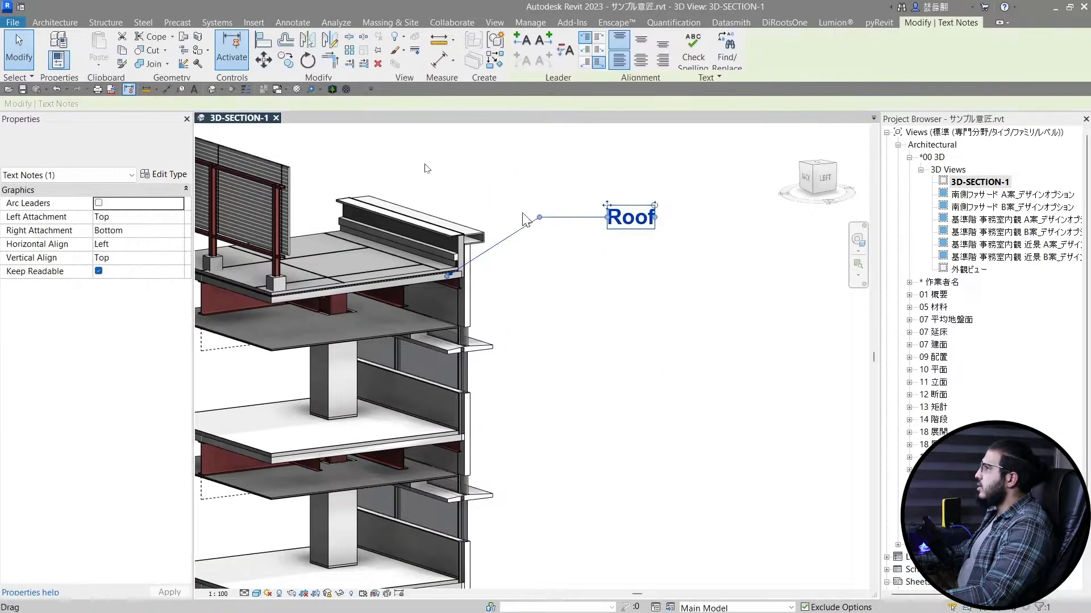
key("c")
key("o")
scroll(526, 224, "up", 2)
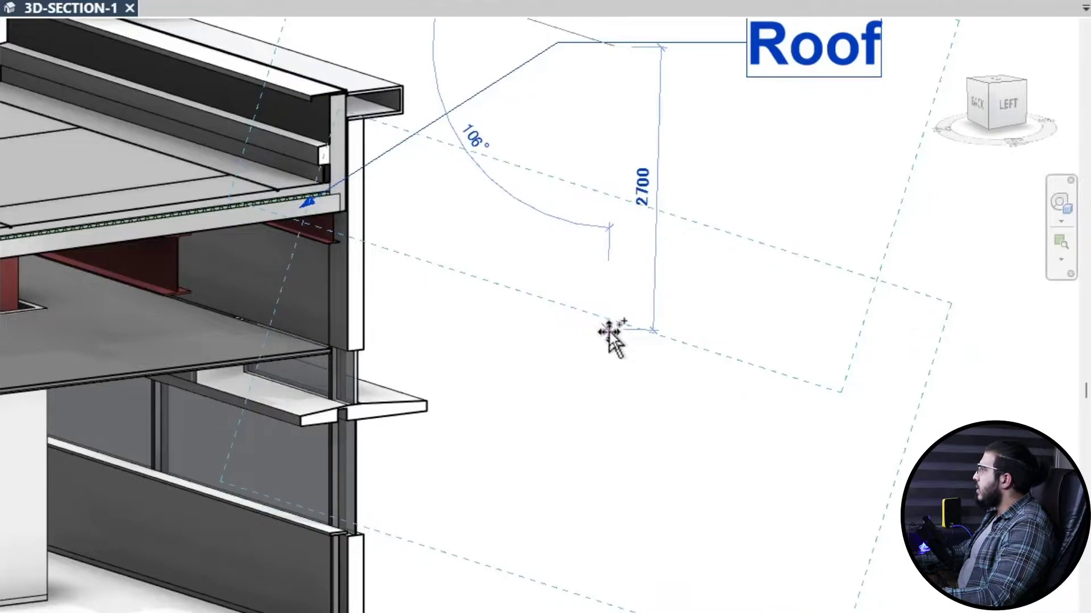
Copy the lower Roof note again, placing the duplicate beside the next floor down.
scroll(620, 335, "down", 4)
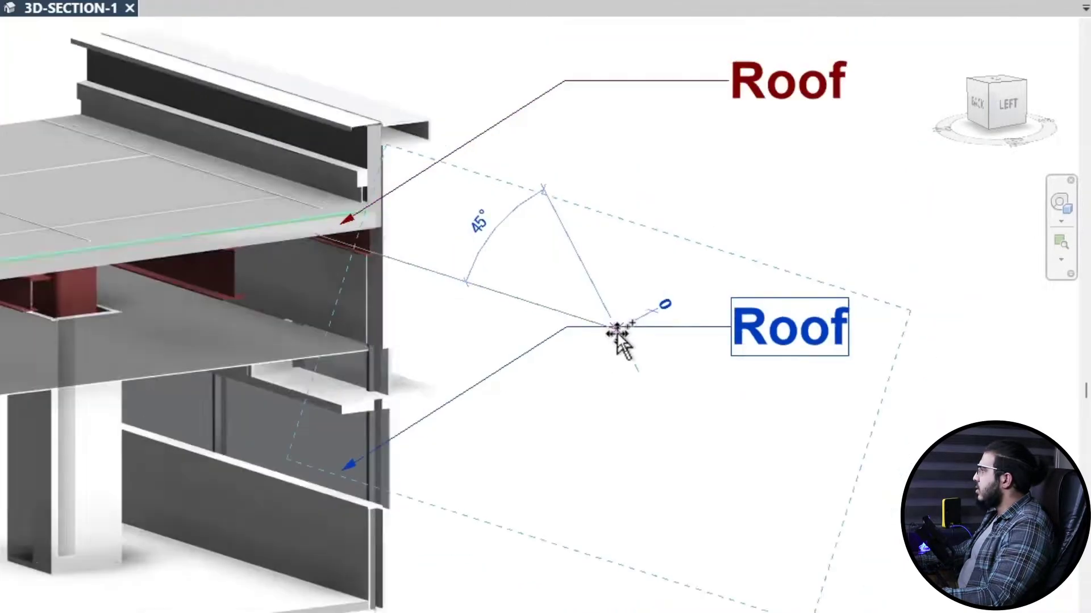
middle_click_drag(616, 427, 603, 148)
scroll(601, 159, "down", 3)
scroll(599, 255, "up", 5)
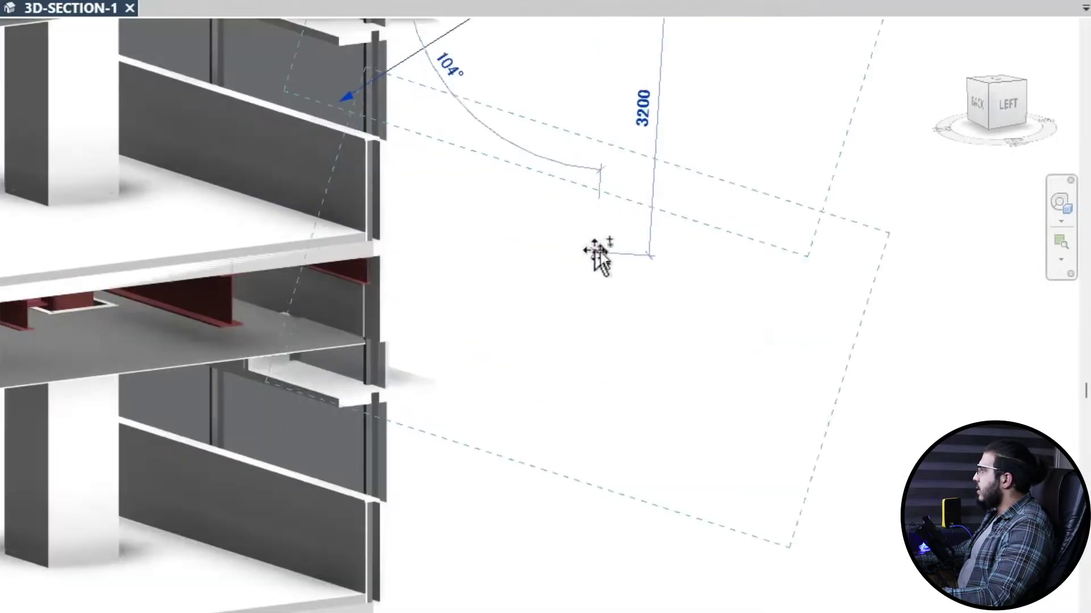
left_click(629, 255)
key("Escape")
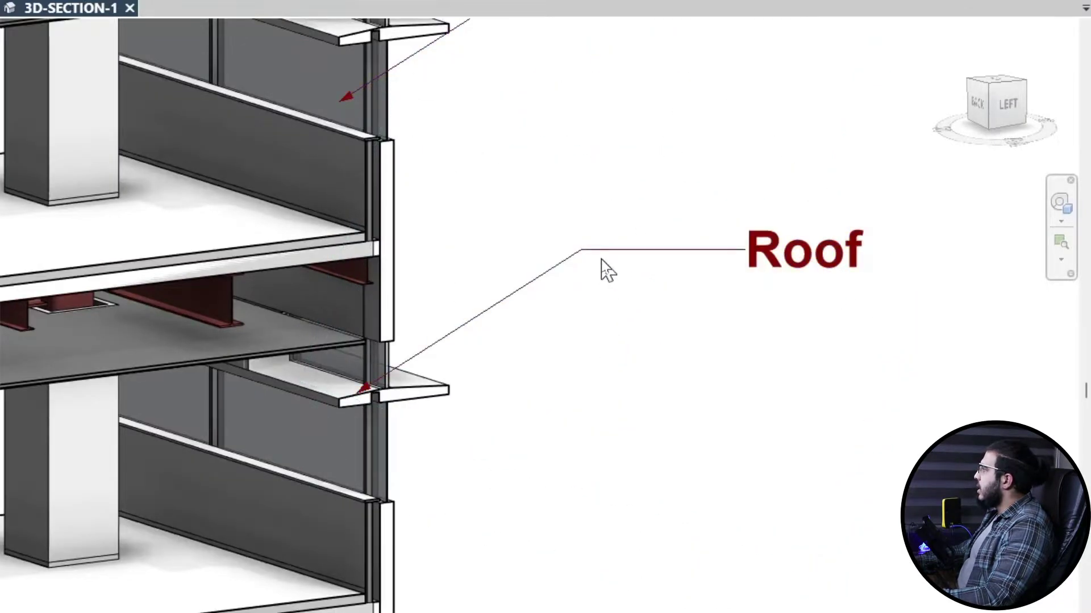
Point the lowest Roof note's leader at the red beam under the floor slab and change its text to "Structural Beam".
left_click(598, 255)
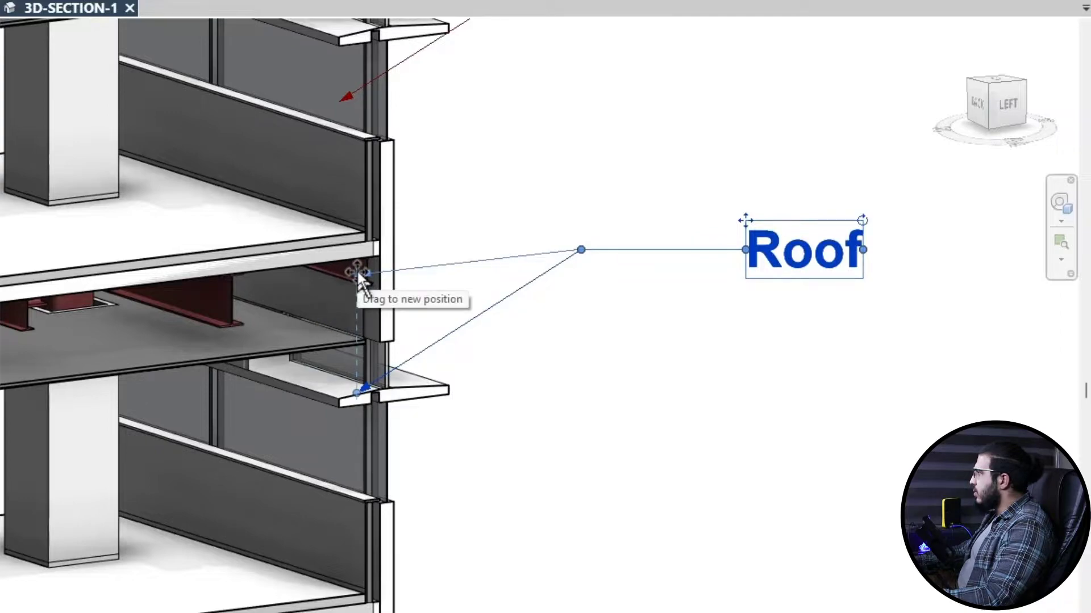
key("Escape")
scroll(779, 326, "down", 4)
scroll(657, 380, "up", 5)
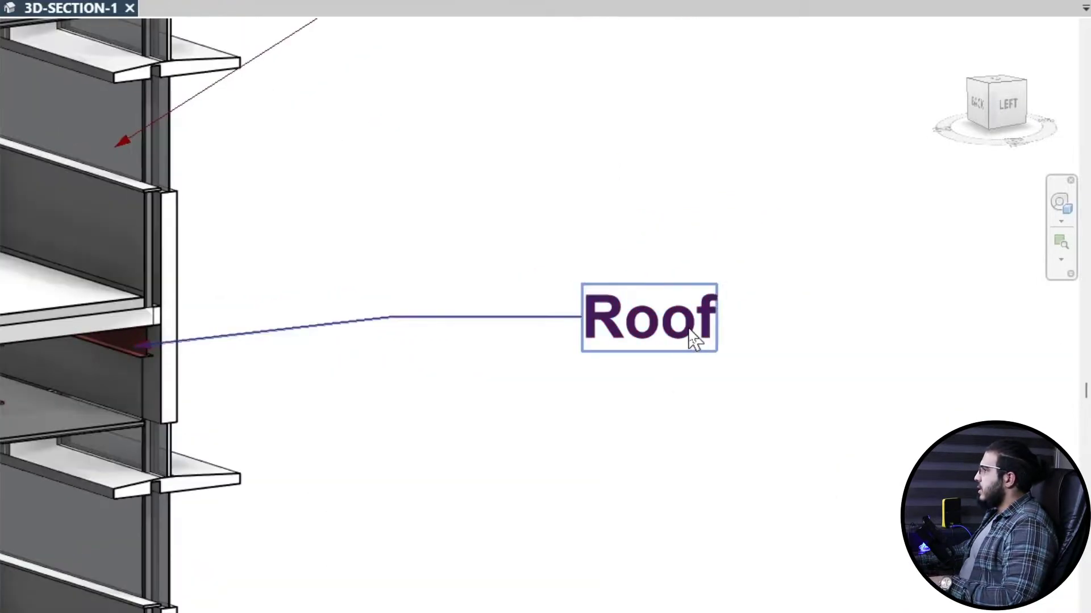
double_click(689, 329)
key("ctrl+a")
type("Structural Beam")
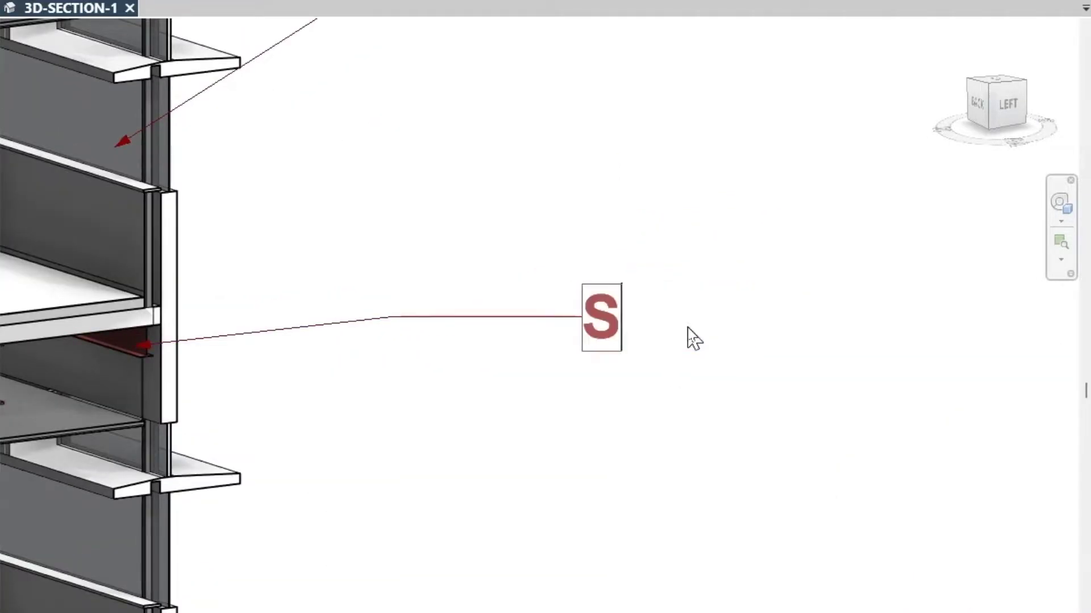
Change the text of the middle Roof note, whose leader points at the glazing, to "Glass Panels".
scroll(687, 327, "down", 4)
middle_click_drag(687, 328, 681, 476)
scroll(737, 298, "up", 2)
middle_click_drag(737, 297, 750, 411)
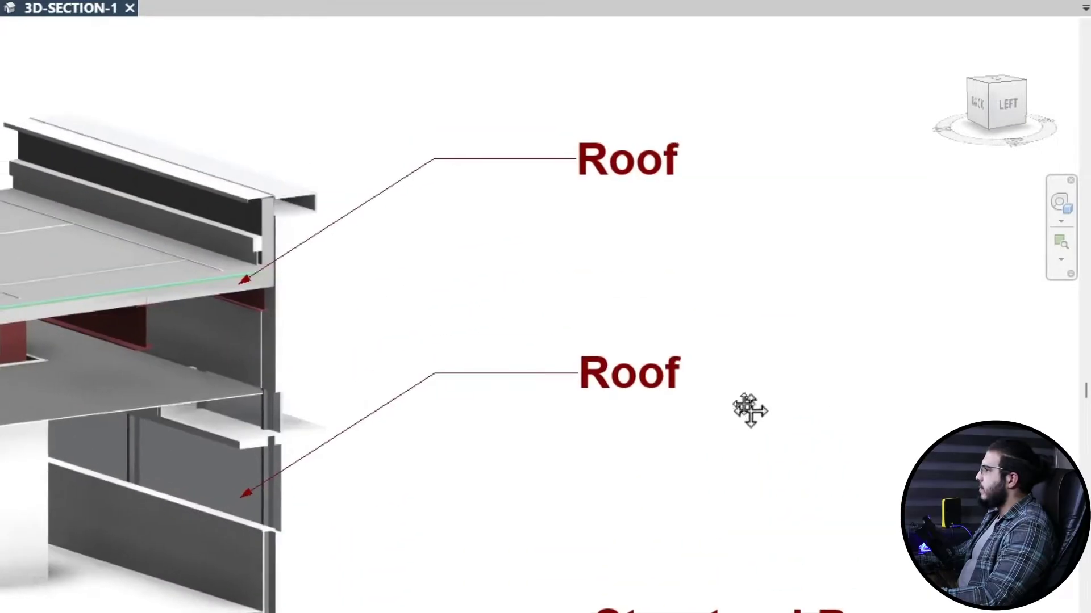
scroll(577, 483, "up", 1)
middle_click_drag(578, 482, 745, 486)
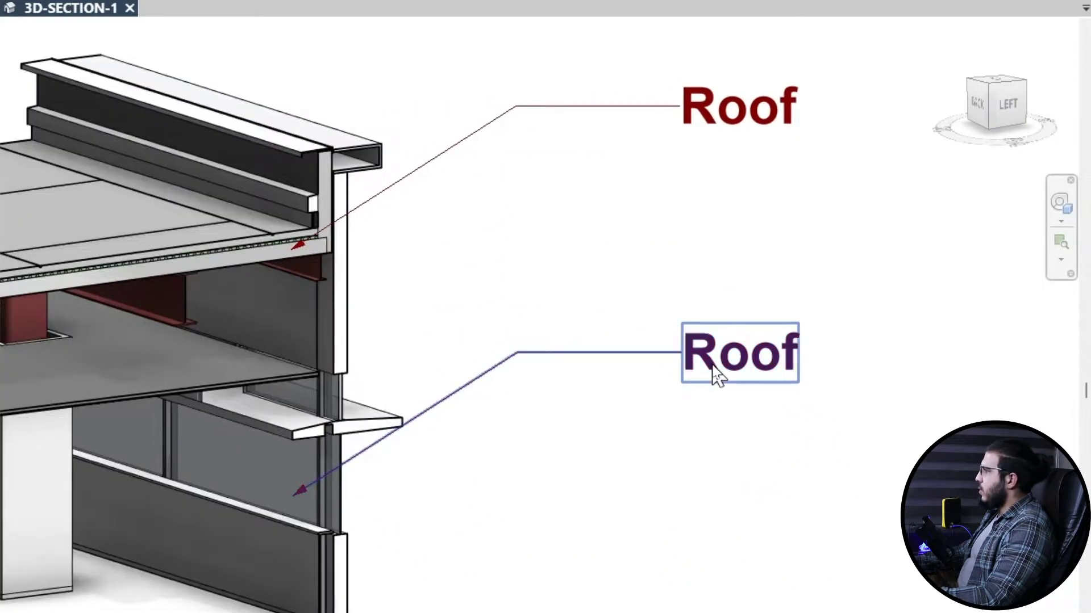
left_click(716, 372)
key("ctrl+a")
type("S")
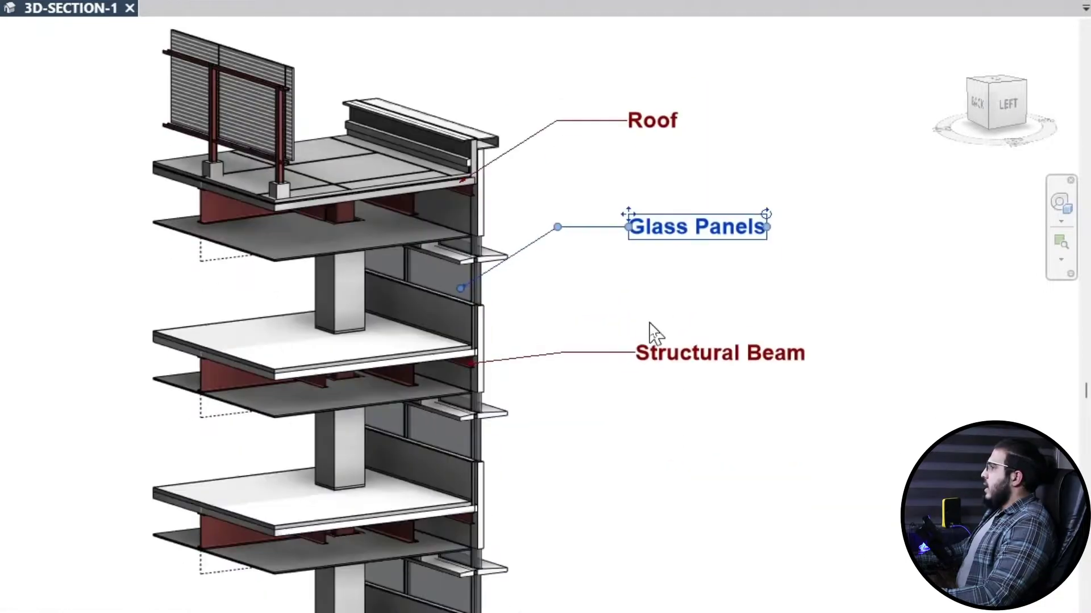
Add a "Facade Panel" leader note below the Structural Beam note, pointing at the facade, and line up the notes' text.
scroll(648, 333, "down", 4)
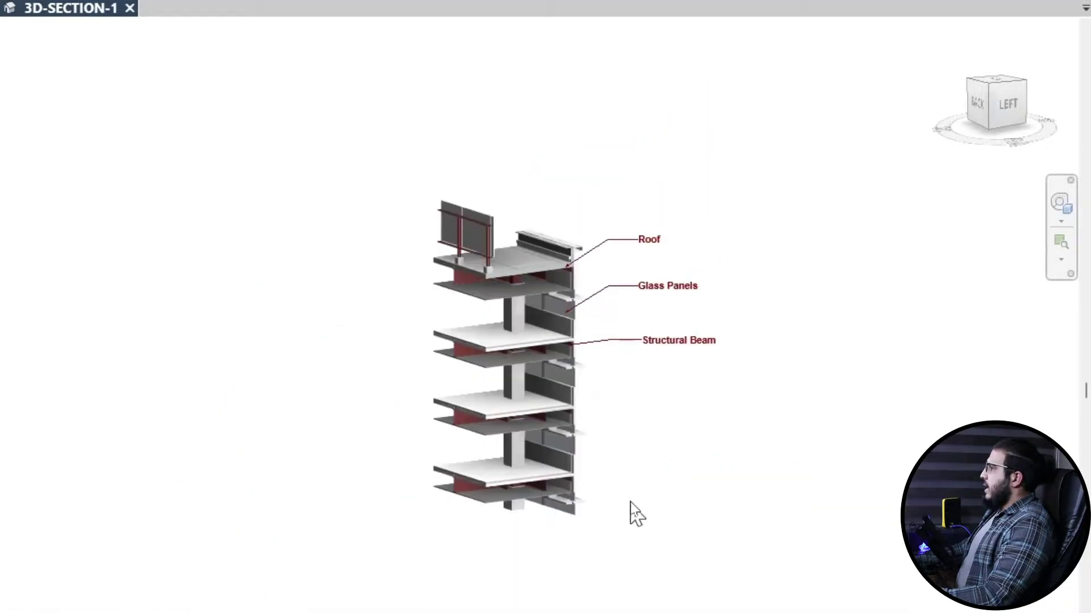
middle_click_drag(653, 358, 653, 258)
scroll(625, 318, "up", 4)
middle_click_drag(615, 309, 758, 505)
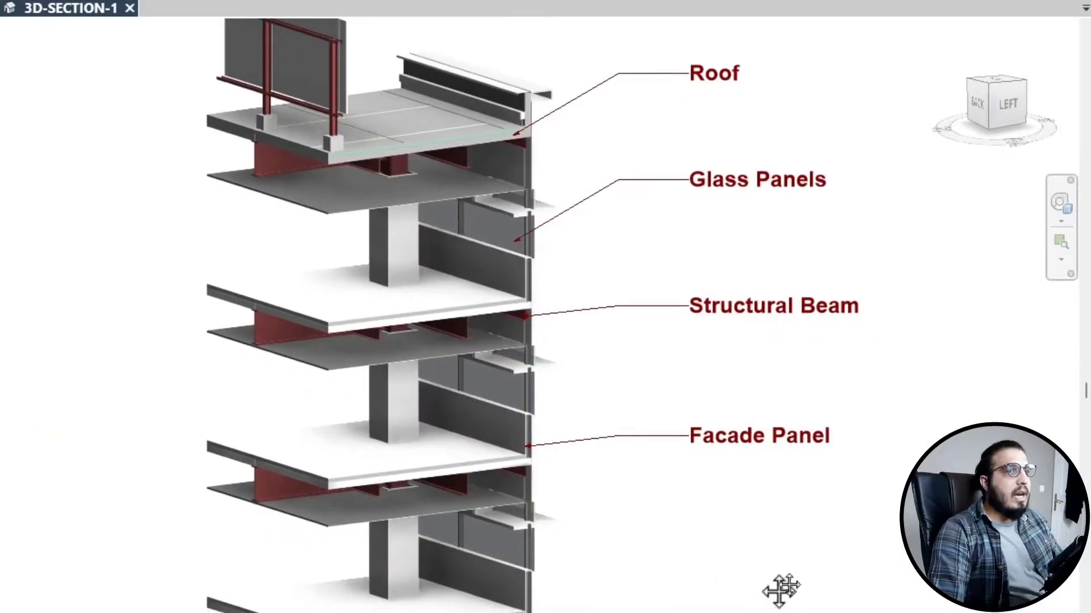
scroll(570, 455, "down", 1)
middle_click_drag(570, 456, 581, 461)
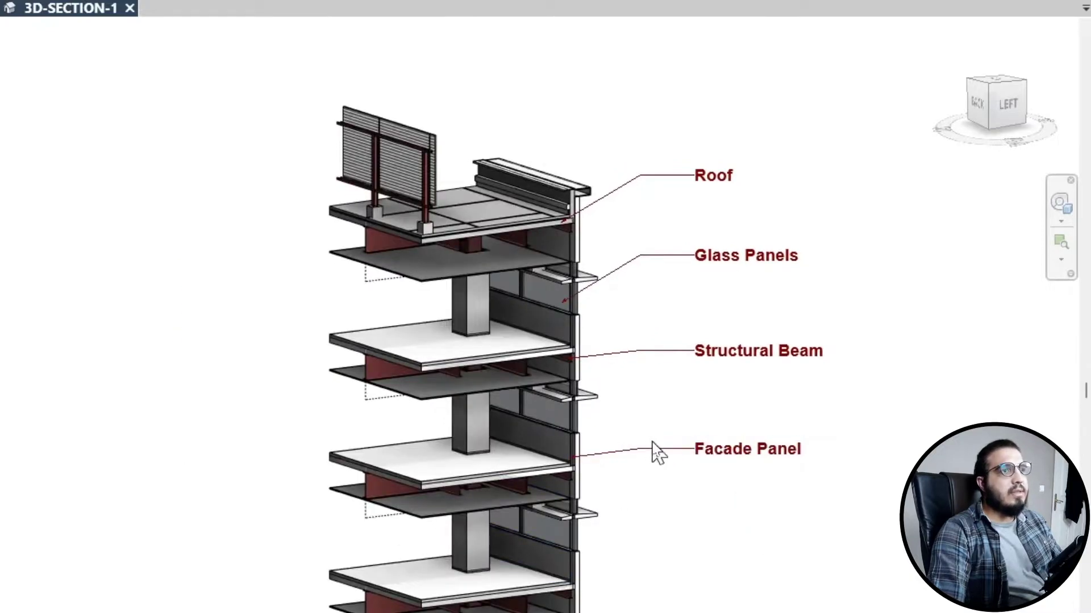
scroll(488, 243, "up", 1)
scroll(541, 321, "down", 1)
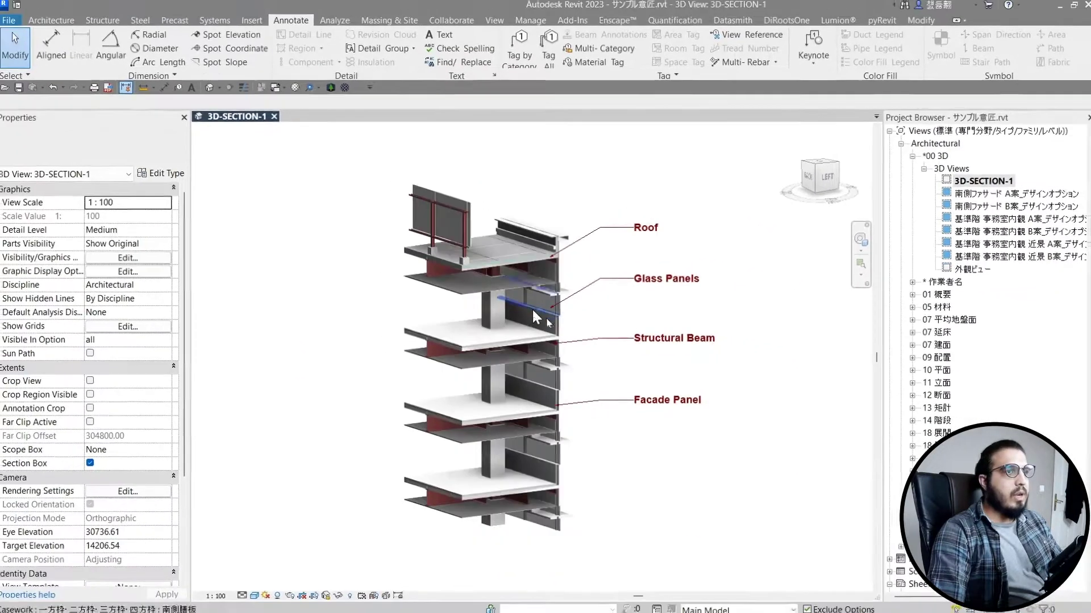
middle_click_drag(663, 407, 506, 353)
middle_click_drag(515, 307, 587, 310)
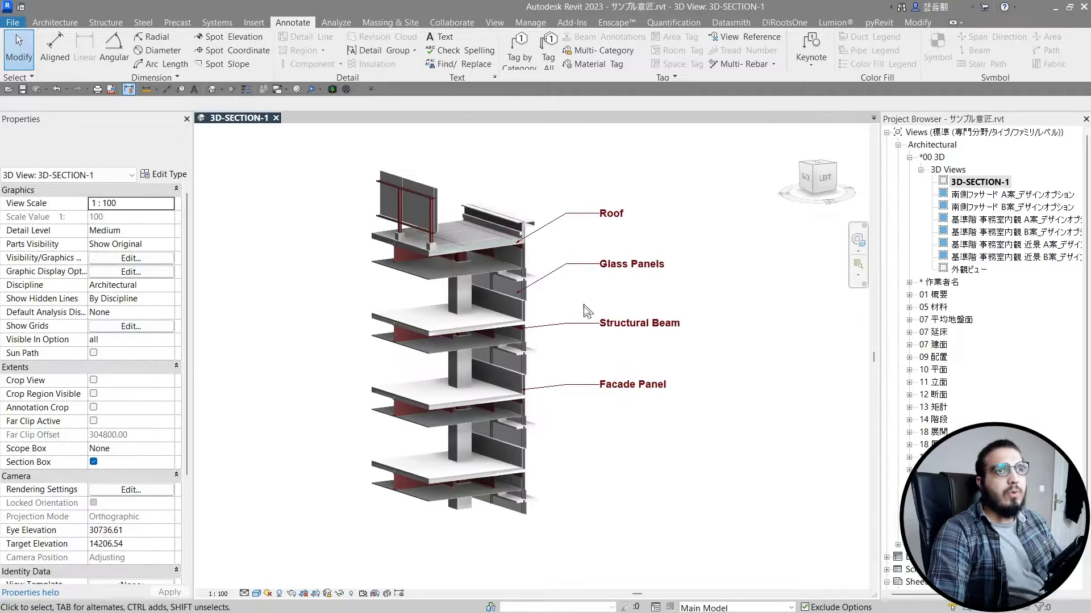
Duplicate the 3D-SECTION-1 view with detailing twice.
right_click(976, 183)
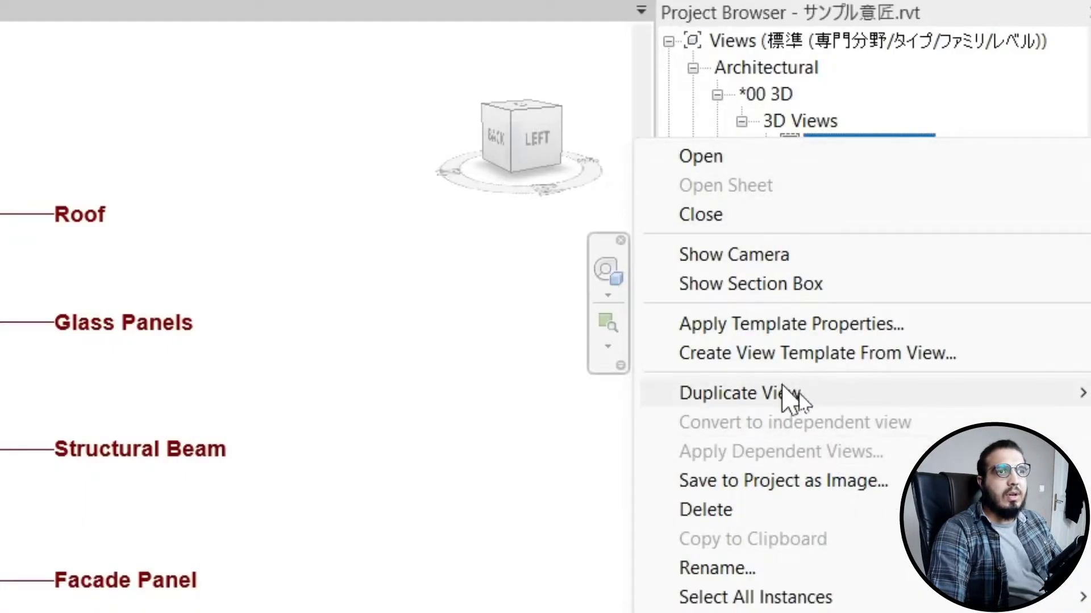
mouse_move(795, 393)
left_click(524, 423)
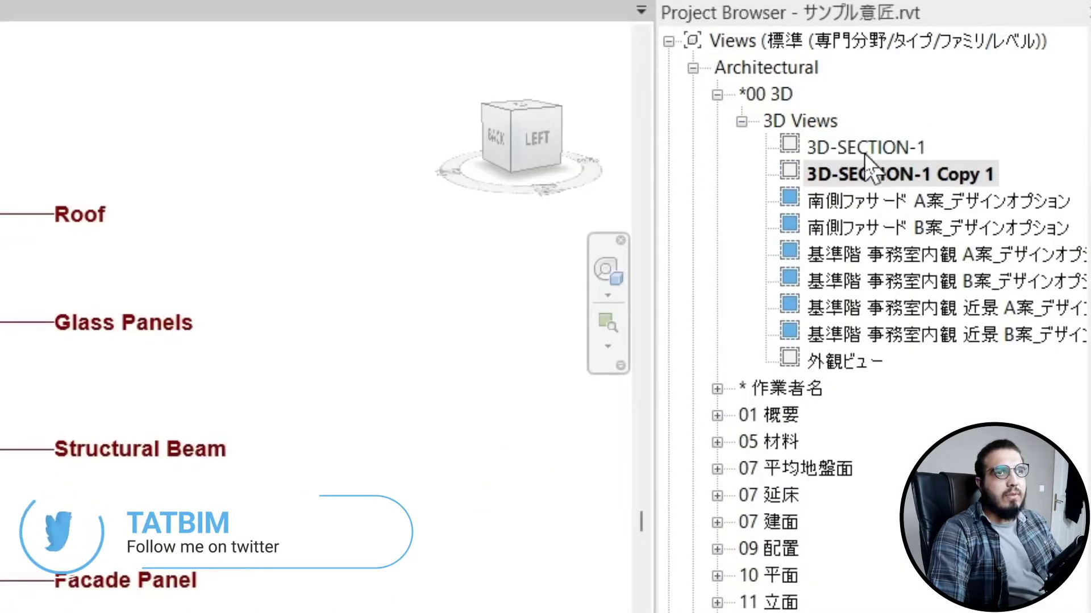
left_click(865, 153)
right_click(864, 152)
mouse_move(826, 404)
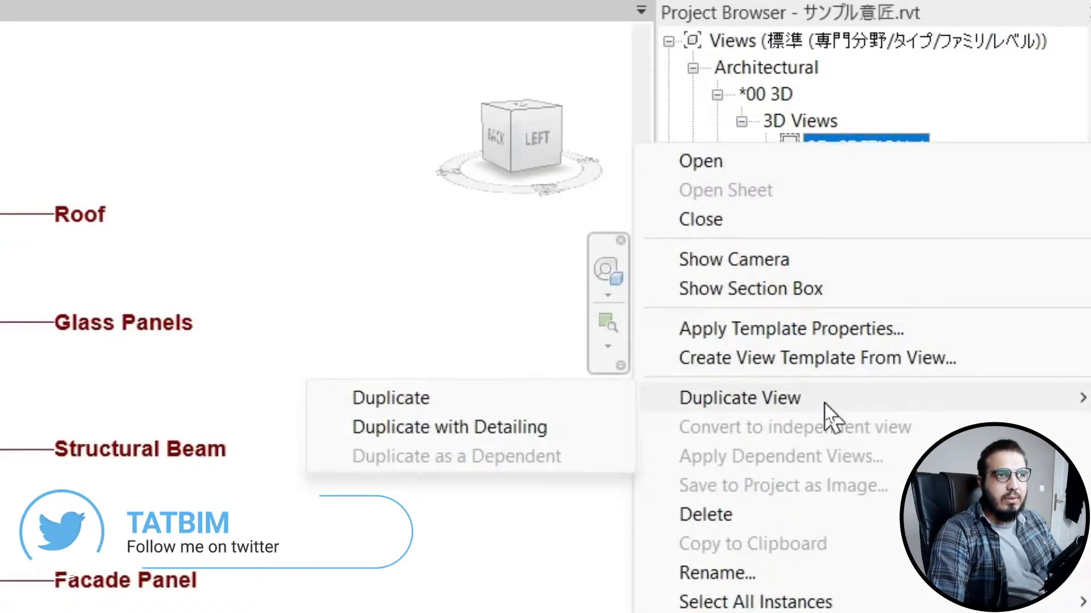
left_click(601, 430)
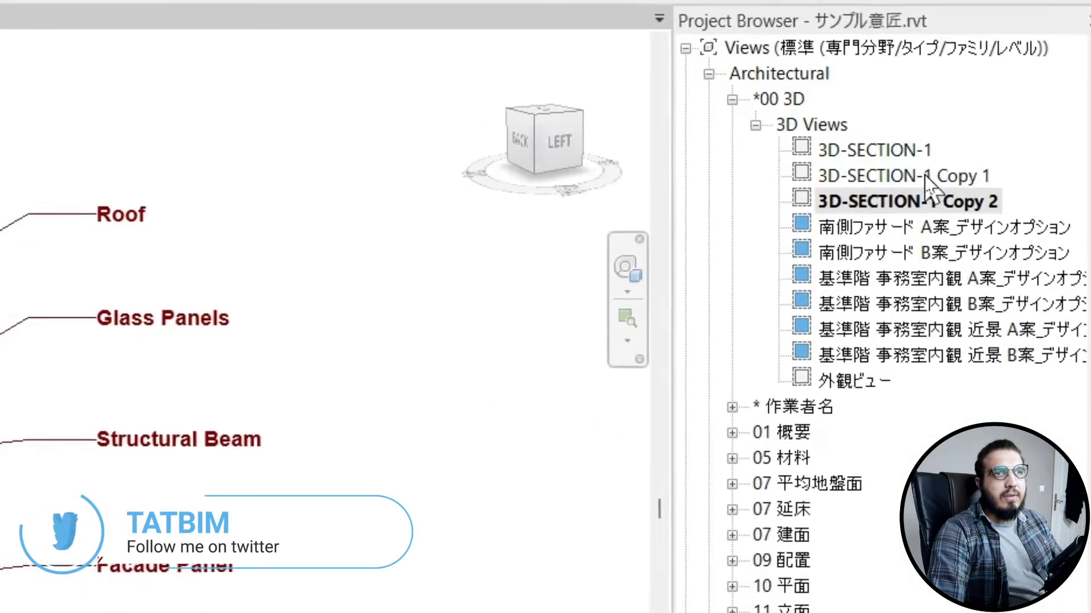
Open the 3D-SECTION-1 Copy 1 view, turn on view cropping and show its crop region.
double_click(924, 175)
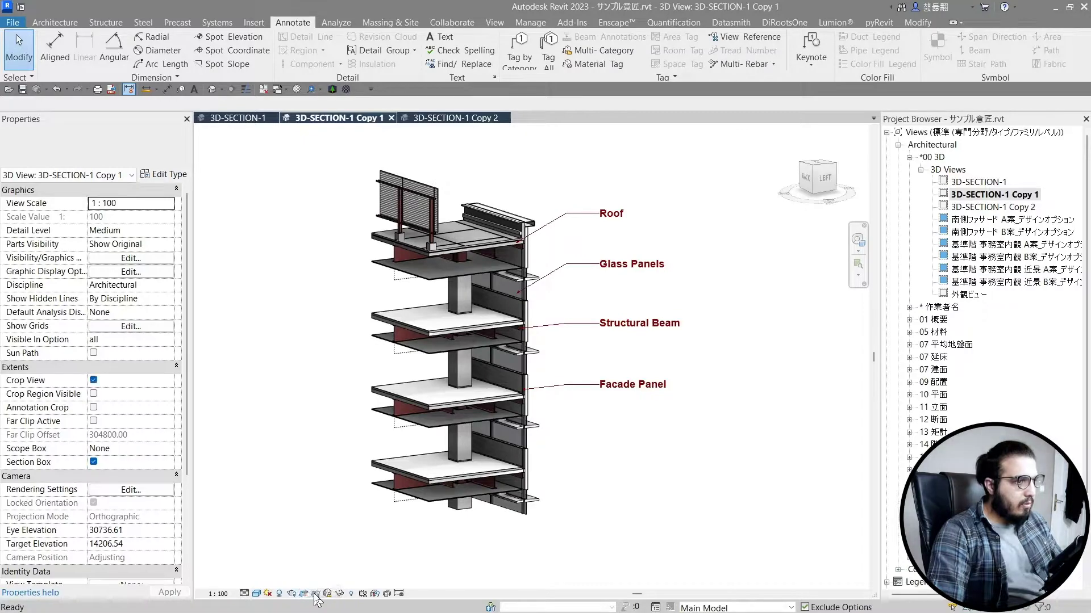
scroll(504, 528, "down", 3)
middle_click_drag(502, 550, 539, 399)
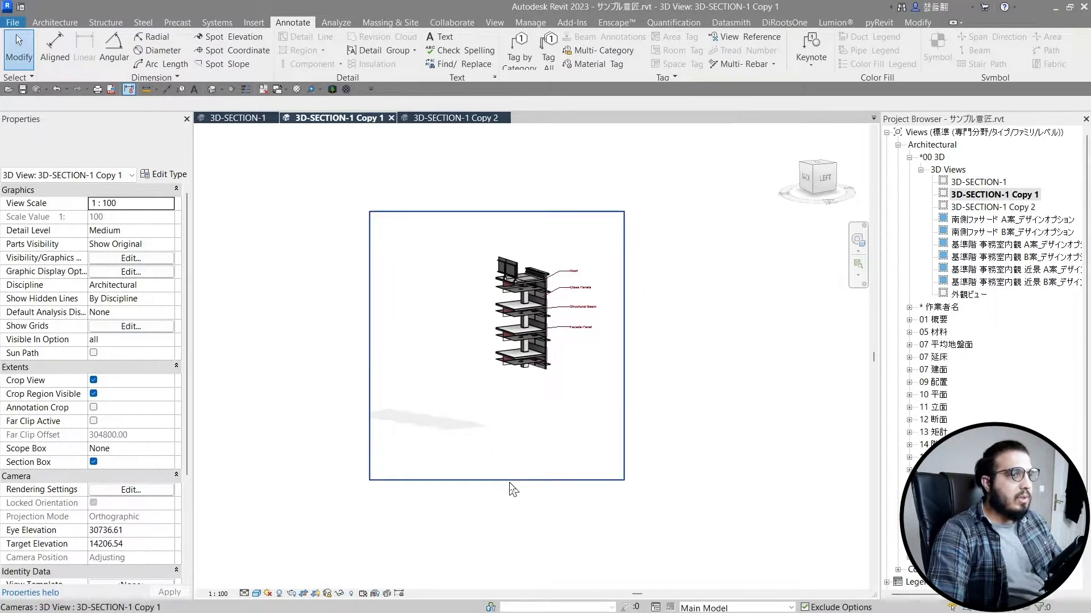
Raise the crop region's bottom edge so only the roof and the storey directly beneath it remain in the view.
left_click(509, 481)
left_click_drag(502, 486, 526, 378)
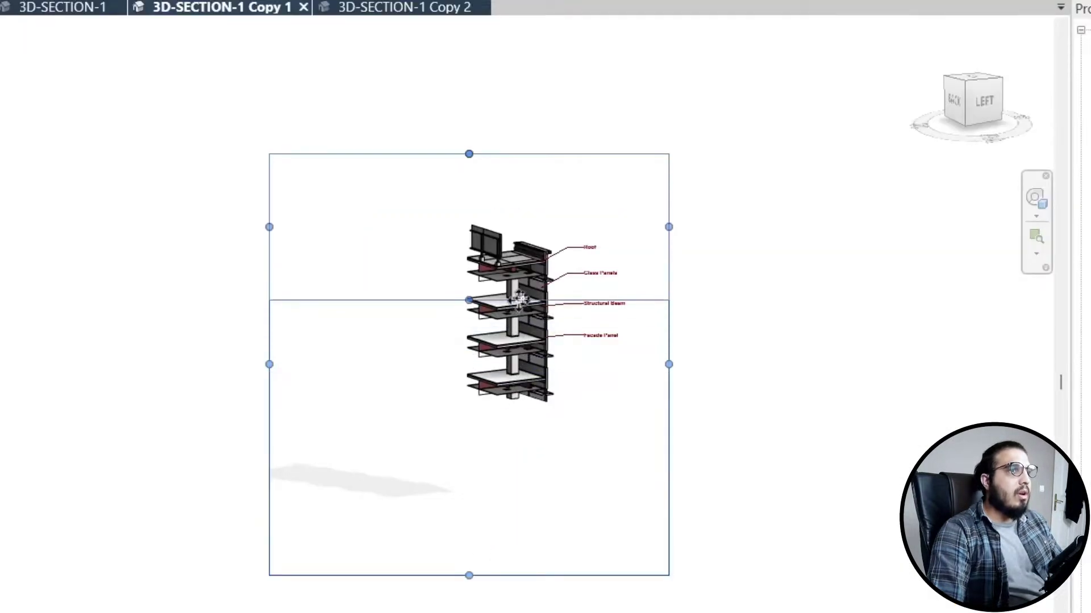
left_click_drag(521, 298, 521, 298)
scroll(521, 298, "up", 5)
scroll(524, 302, "down", 3)
middle_click_drag(524, 303, 571, 442)
Pull the crop region's left, top and right edges in close around the roof and upper storey.
left_click_drag(182, 334, 387, 361)
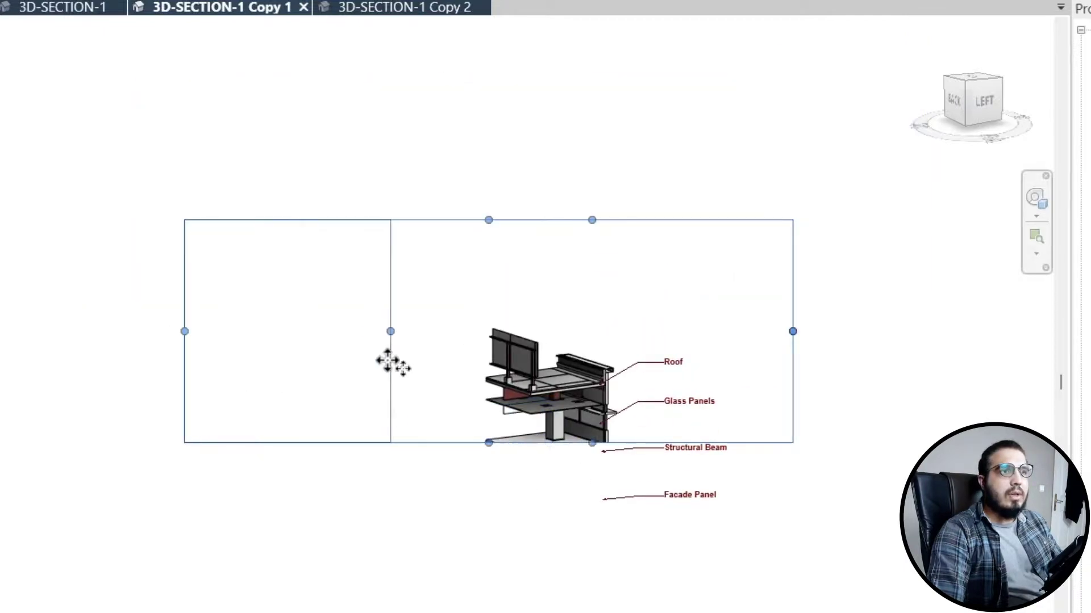
left_click_drag(469, 398, 471, 397)
scroll(471, 398, "up", 3)
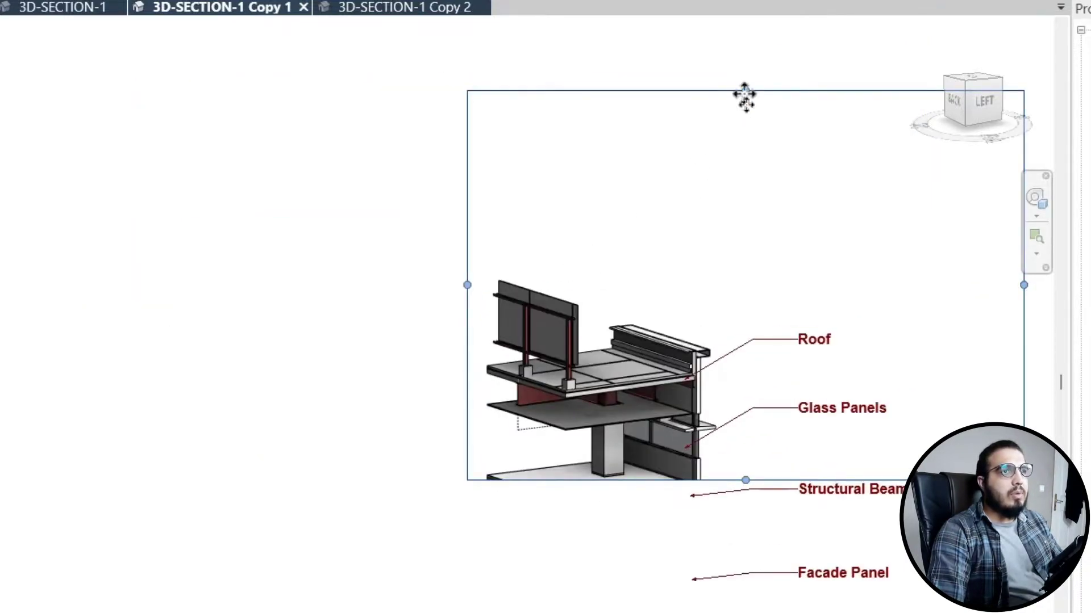
left_click_drag(745, 93, 704, 269)
middle_click_drag(960, 386, 633, 337)
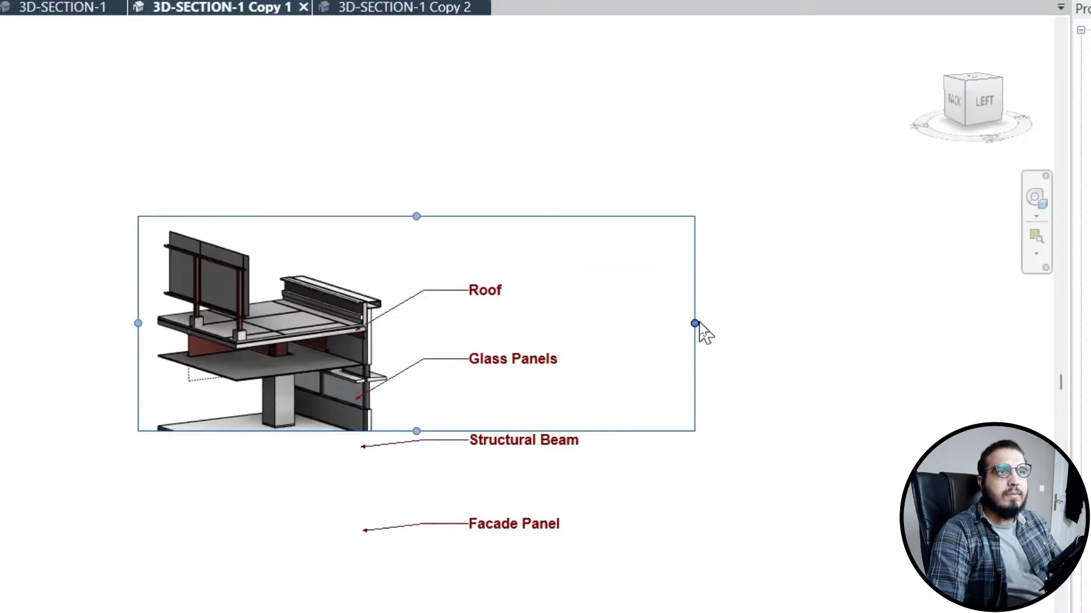
left_click_drag(696, 323, 407, 564)
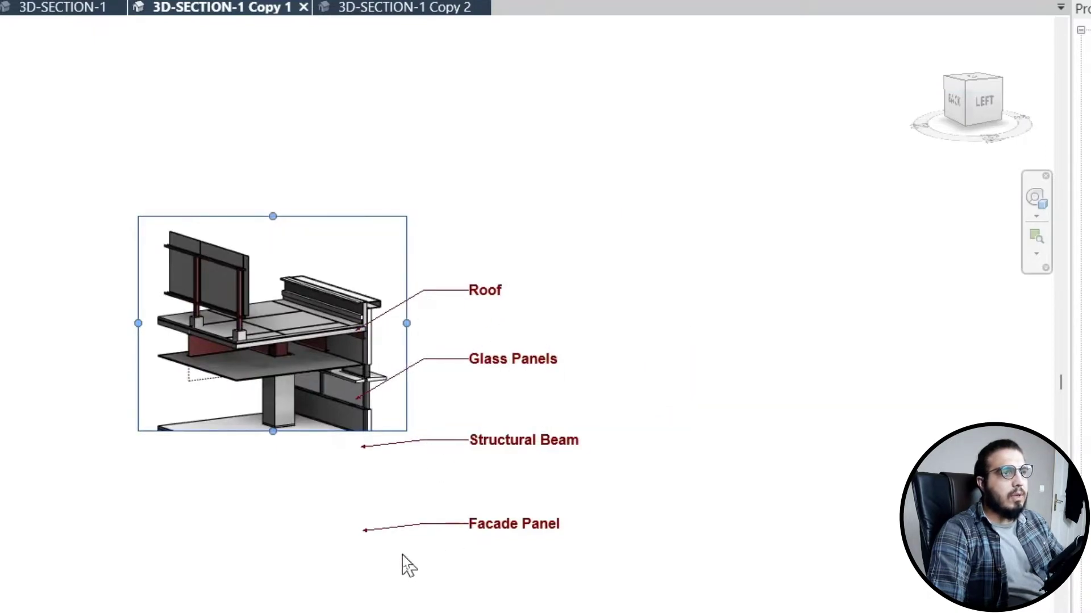
Delete the Structural Beam and Facade Panel notes left outside the crop region.
scroll(406, 565, "up", 2)
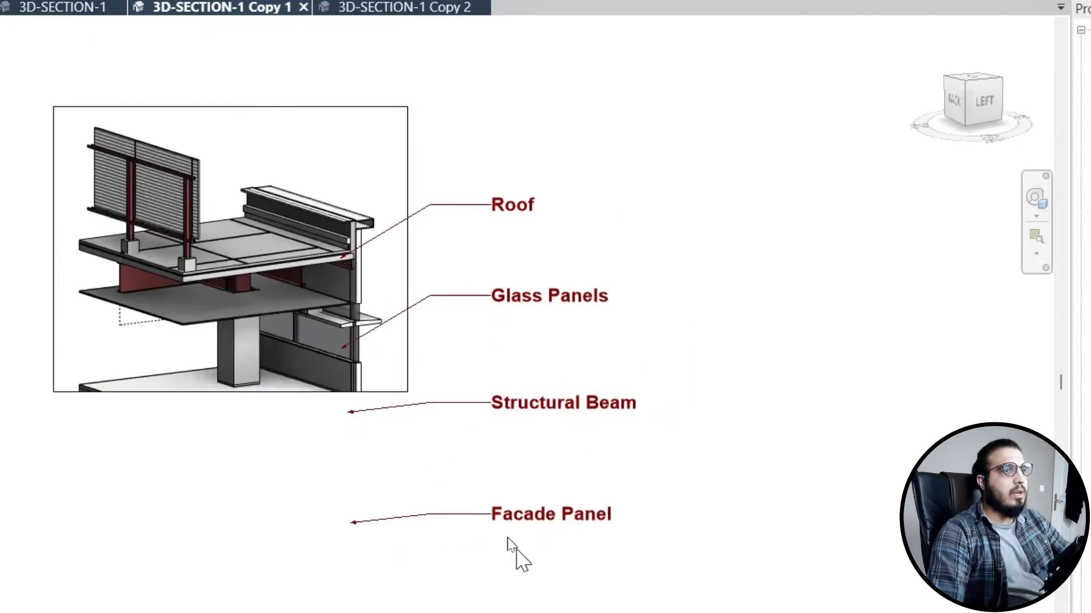
left_click(451, 405)
key("Delete")
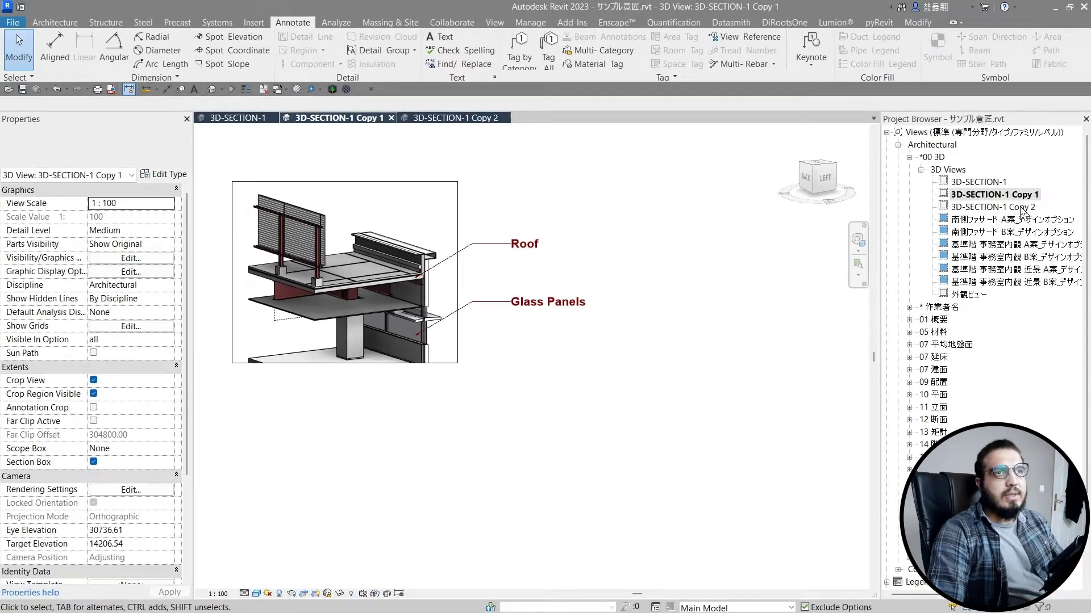
Open the 3D-SECTION-1 Copy 2 view, turn on view cropping and show its crop region.
left_click(1020, 208)
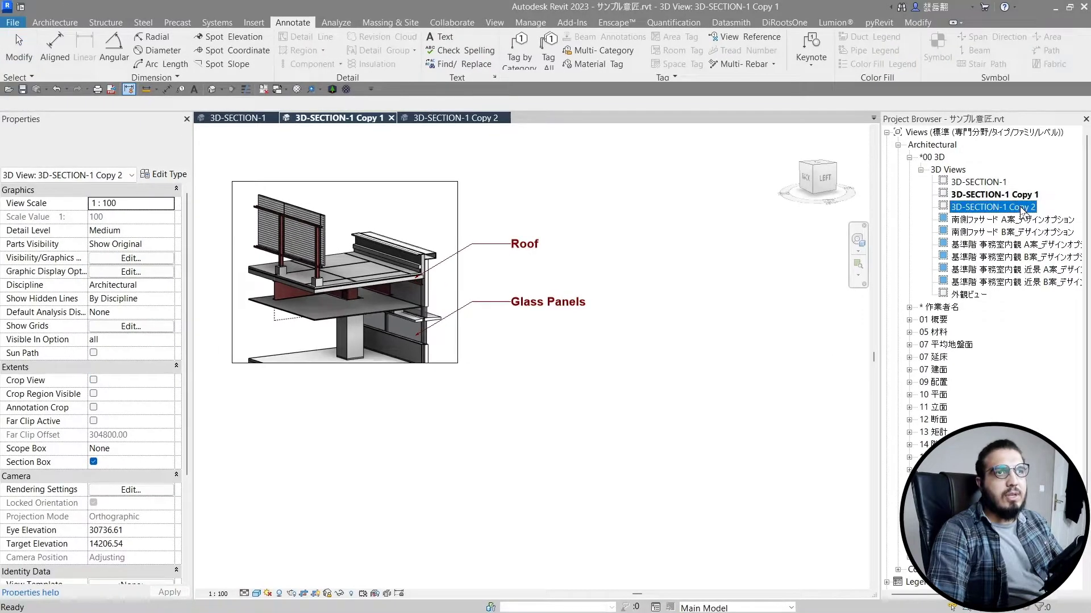
double_click(1020, 207)
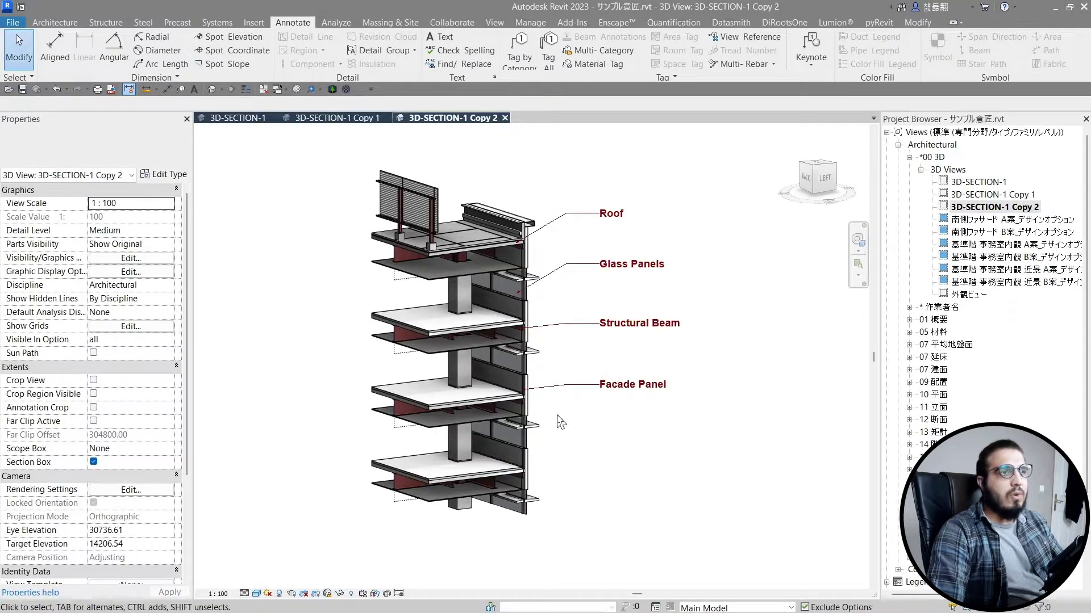
left_click(315, 594)
scroll(496, 478, "down", 3)
middle_click_drag(497, 478, 533, 377)
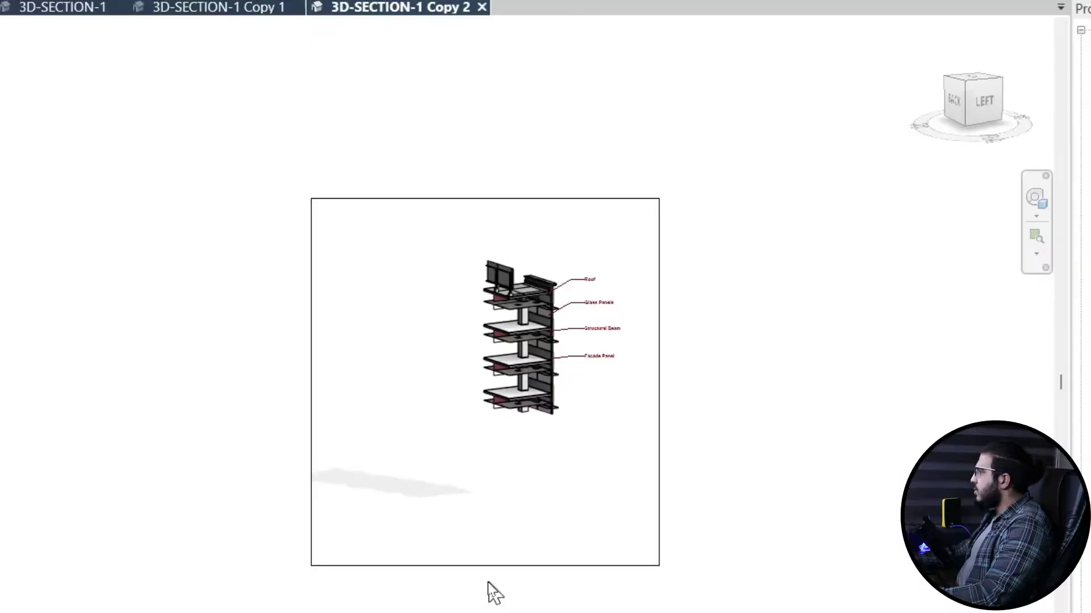
Crop the 3D-SECTION-1 Copy 2 view tightly around the lowest storey by lowering the crop region's upper edge and pulling in its sides.
left_click(485, 567)
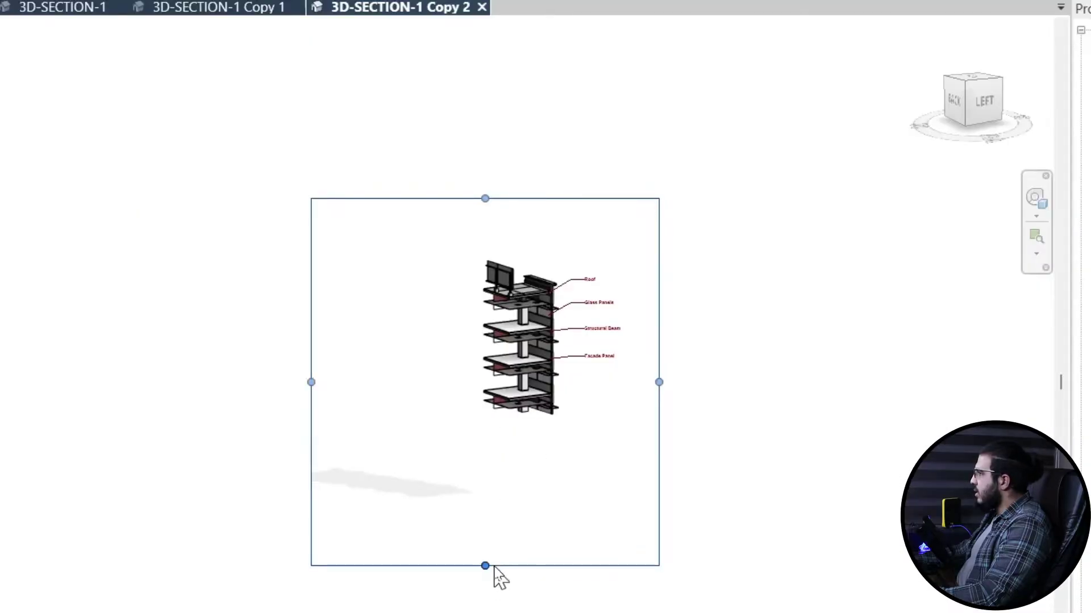
scroll(585, 408, "up", 5)
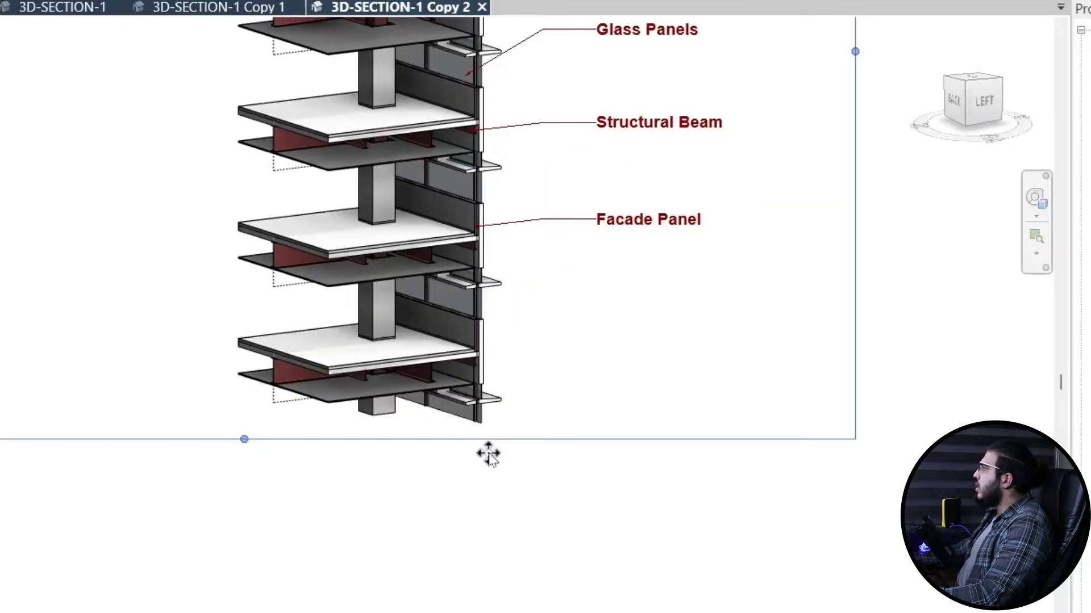
scroll(488, 453, "down", 4)
left_click_drag(366, 61, 416, 375)
left_click_drag(62, 413, 112, 419)
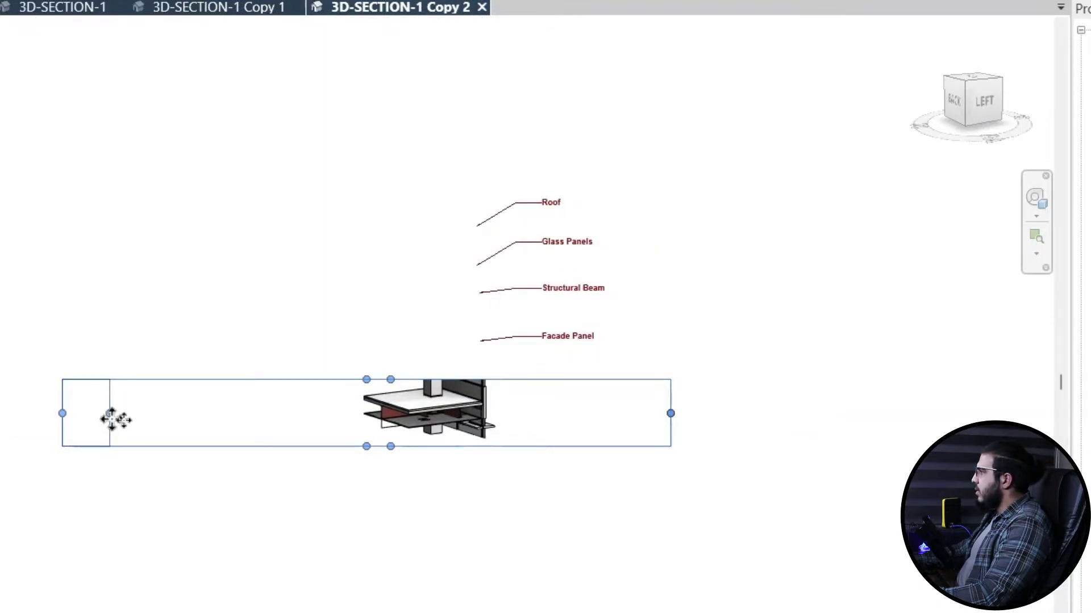
left_click_drag(366, 444, 365, 445)
scroll(465, 448, "up", 3)
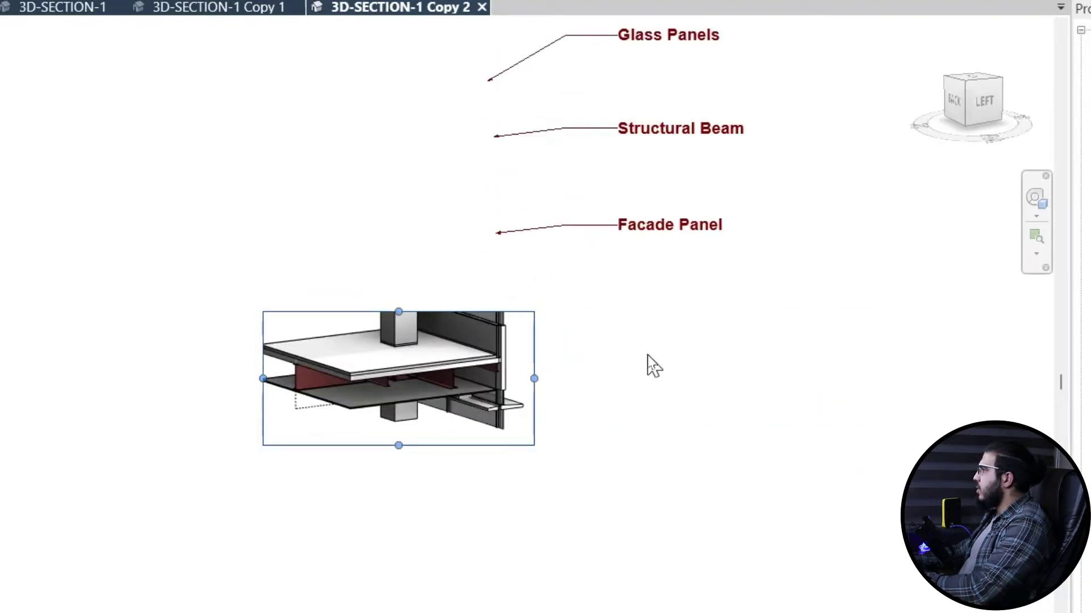
Delete the Roof, Glass Panels, Structural Beam and Facade Panel notes left outside the crop region.
scroll(557, 432, "down", 2)
scroll(562, 441, "up", 1)
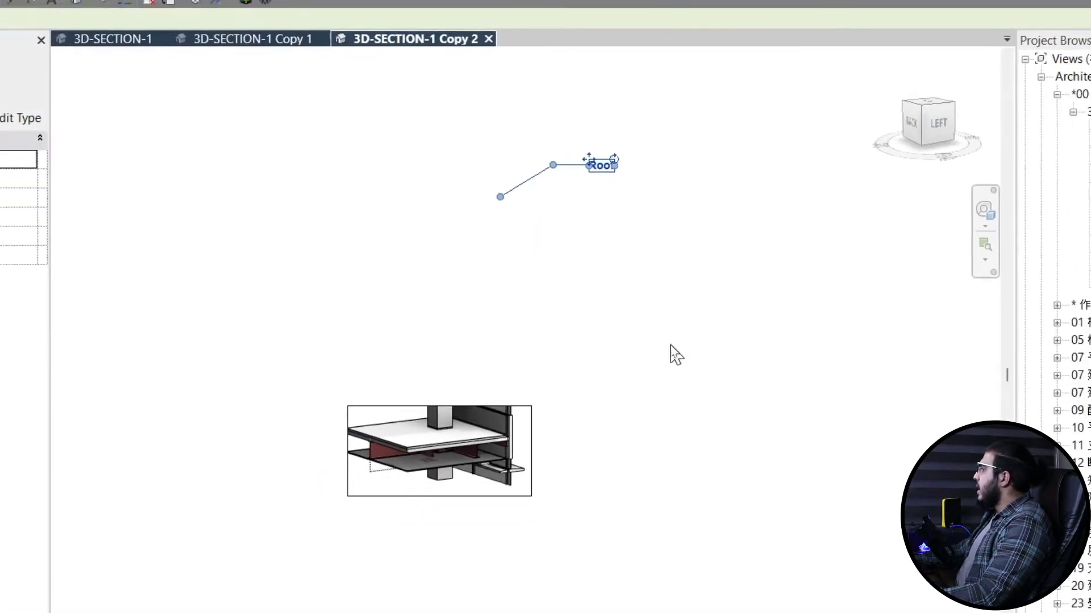
key("Delete")
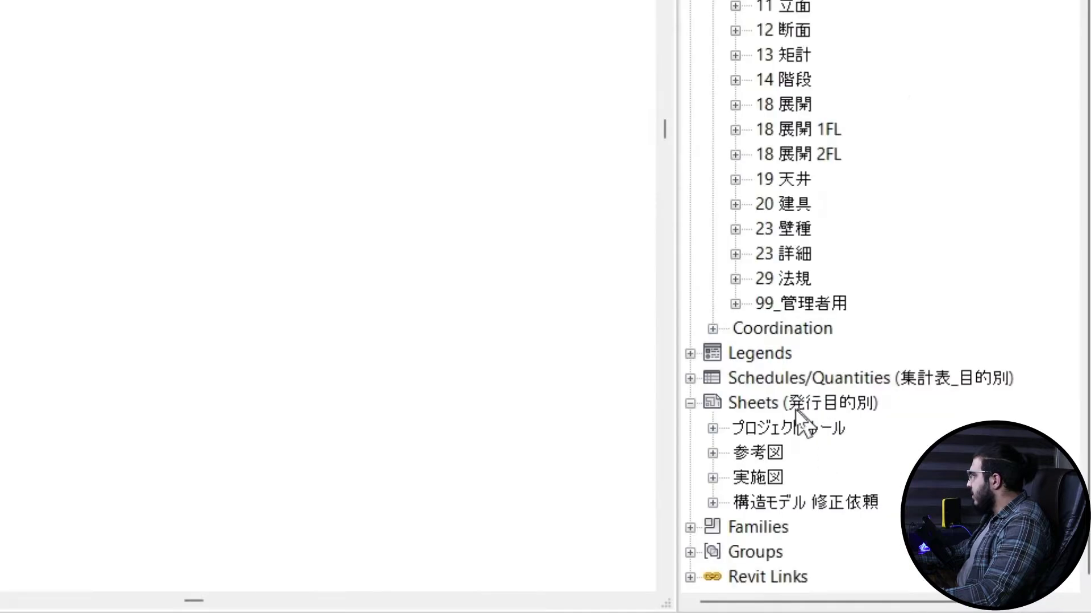
Create a new sheet using the first A3 title block in the list.
right_click(784, 405)
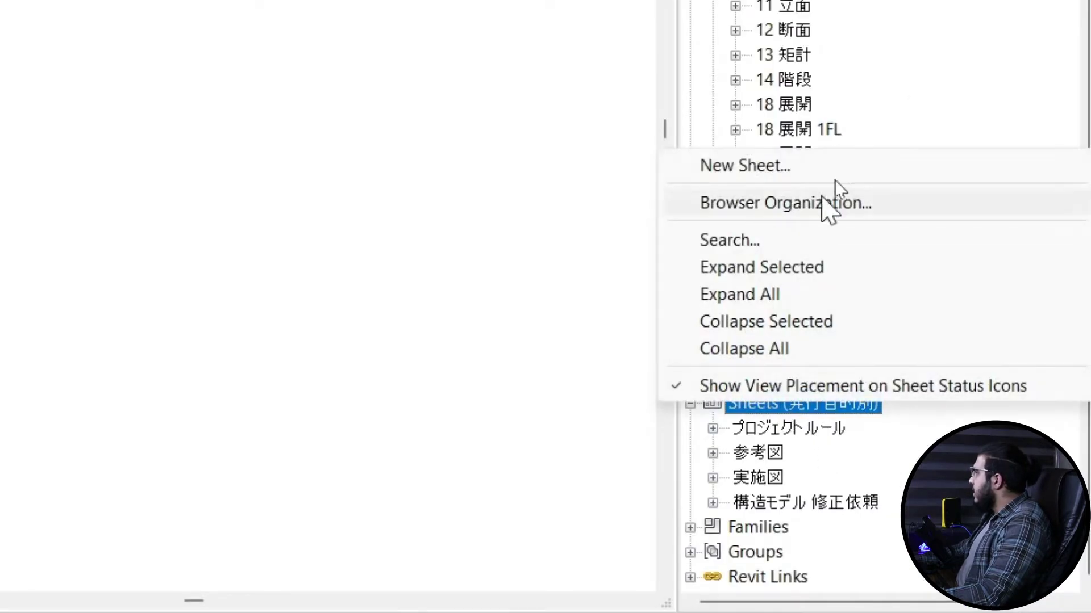
left_click(777, 166)
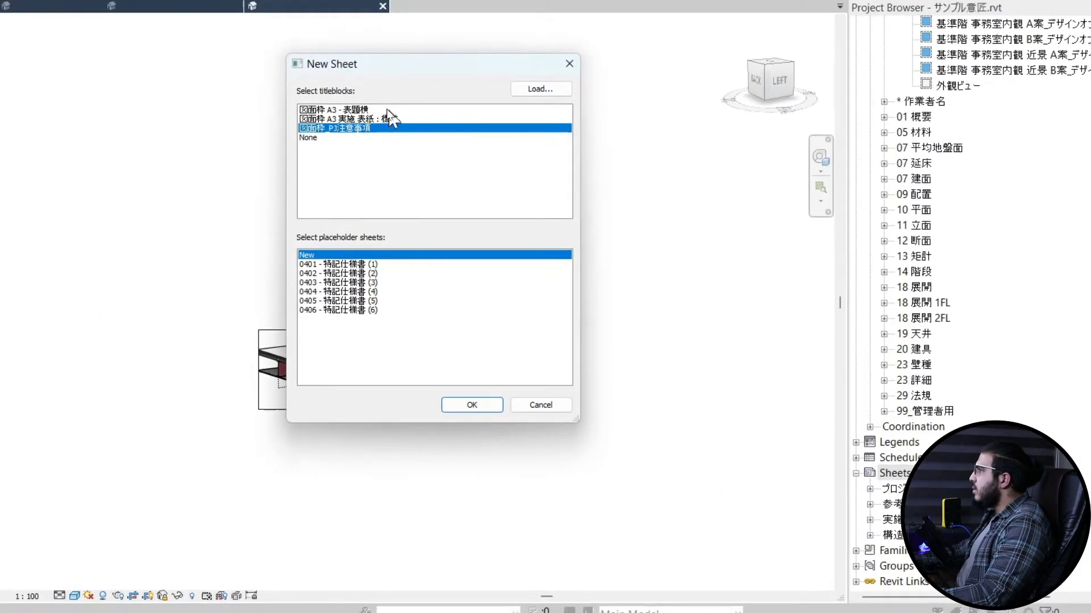
left_click(350, 110)
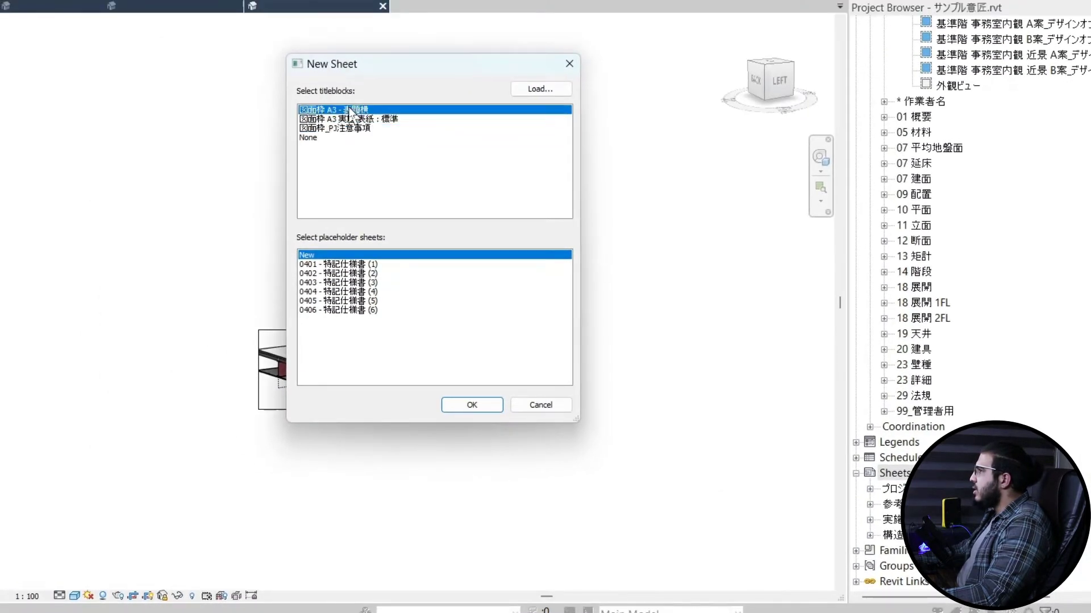
left_click(472, 405)
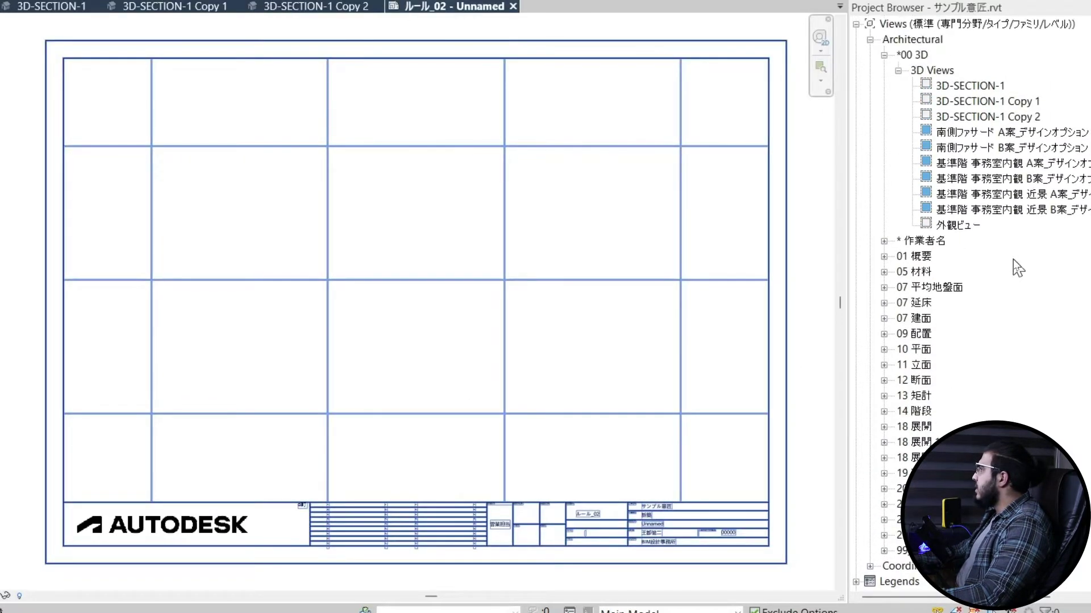
Place the 3D-SECTION-1 view on the new sheet.
left_click_drag(971, 86, 406, 216)
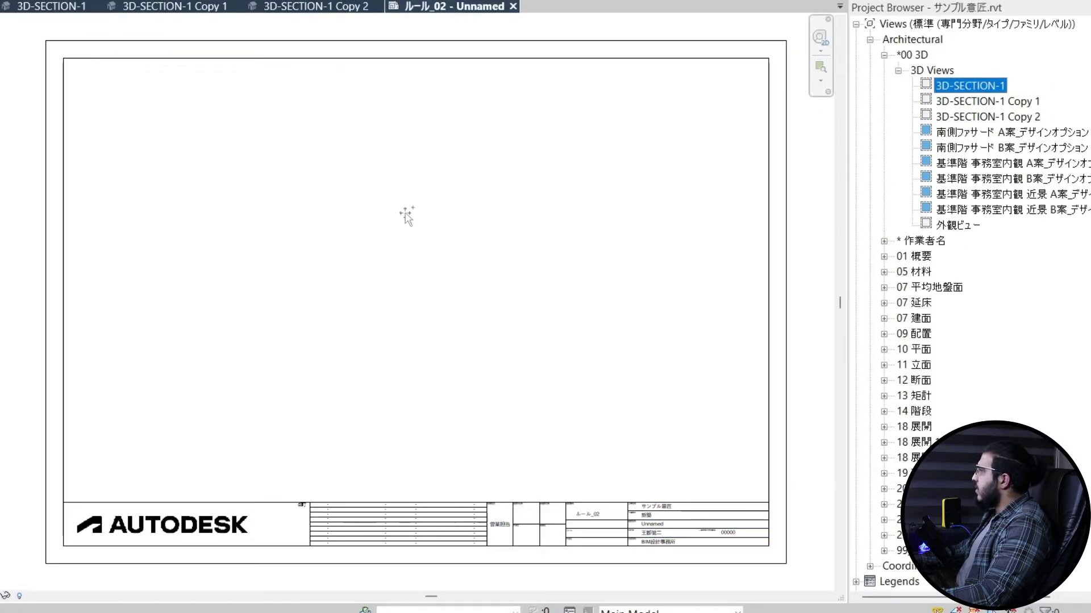
scroll(247, 259, "down", 3)
left_click(247, 259)
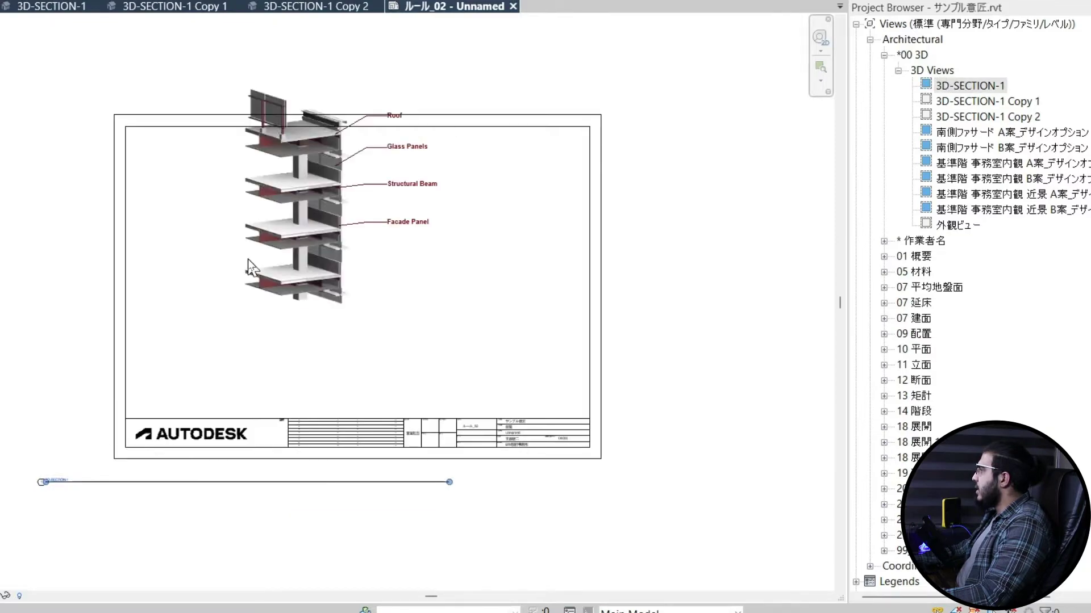
Activate the placed 3D-SECTION-1 view, show its crop region and pull the bottom, right and left edges in around the building slice.
double_click(253, 332)
middle_click_drag(233, 529, 322, 499)
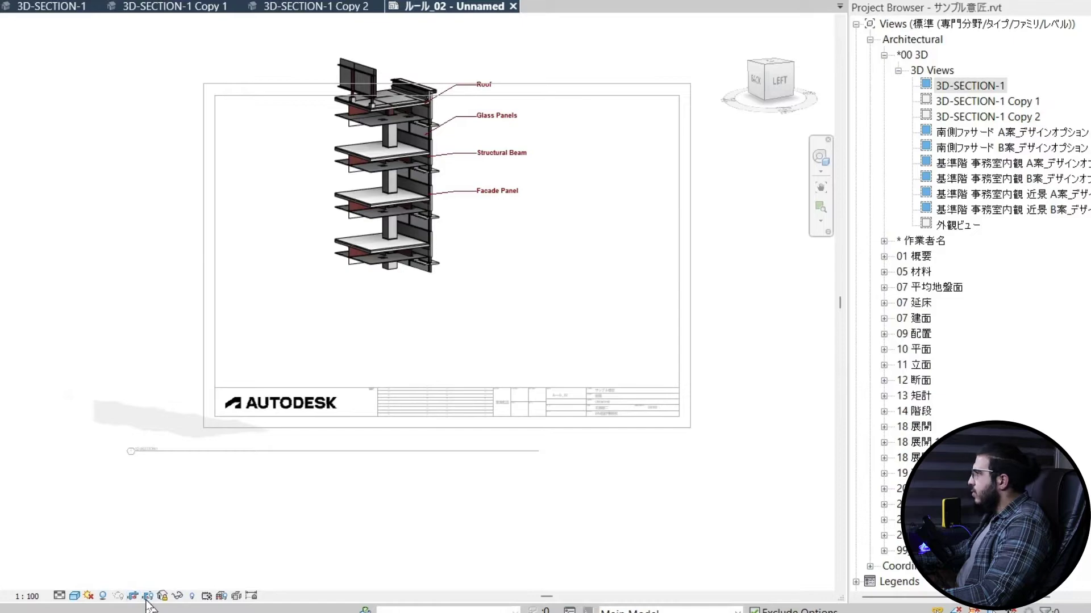
scroll(365, 467, "down", 3)
scroll(377, 477, "up", 3)
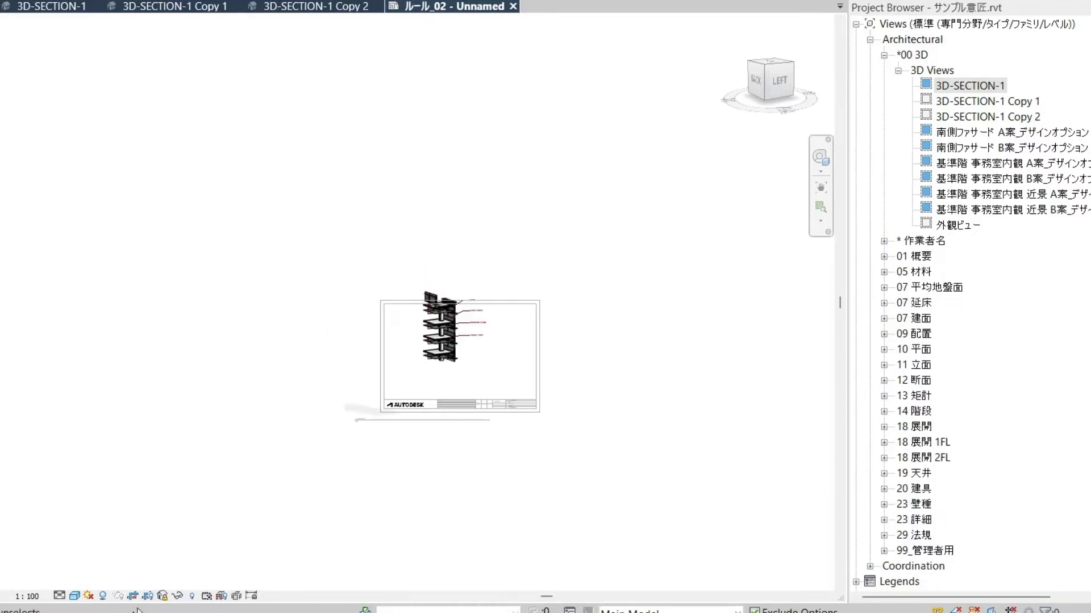
left_click(401, 493)
left_click_drag(346, 494, 378, 323)
left_click_drag(557, 186, 450, 188)
left_click_drag(135, 186, 321, 228)
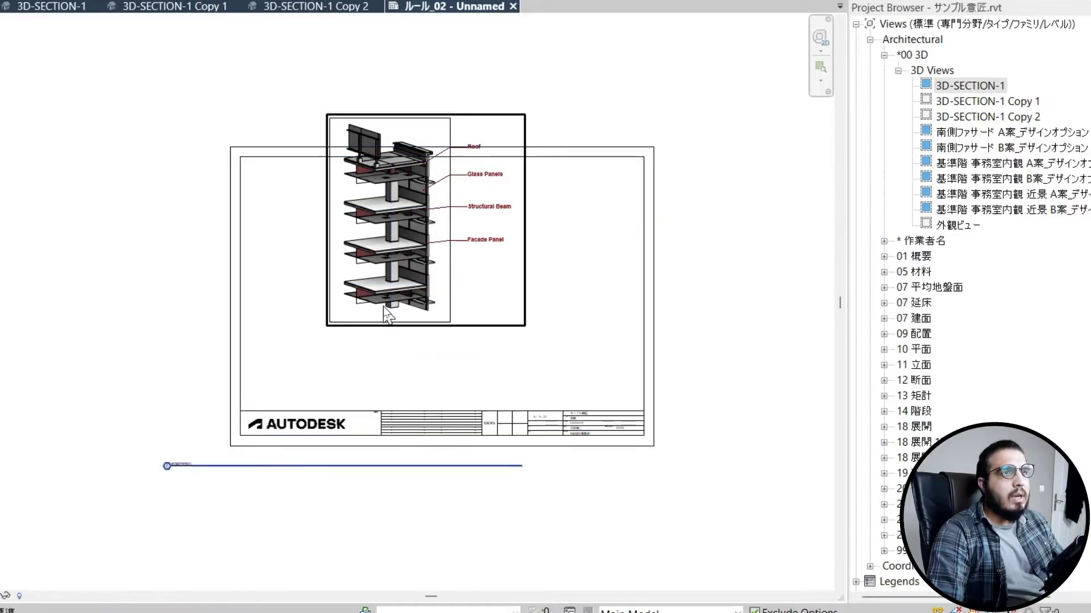
Reactivate the placed 3D-SECTION-1 view, keep cropping on, hide its crop region and return to the sheet.
scroll(391, 287, "up", 3)
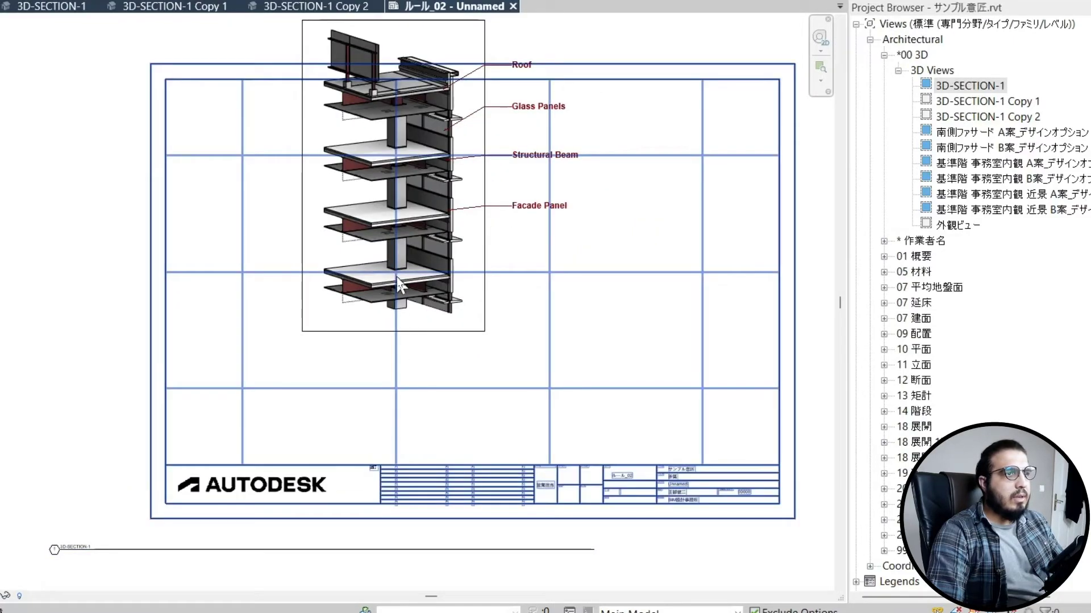
double_click(348, 331)
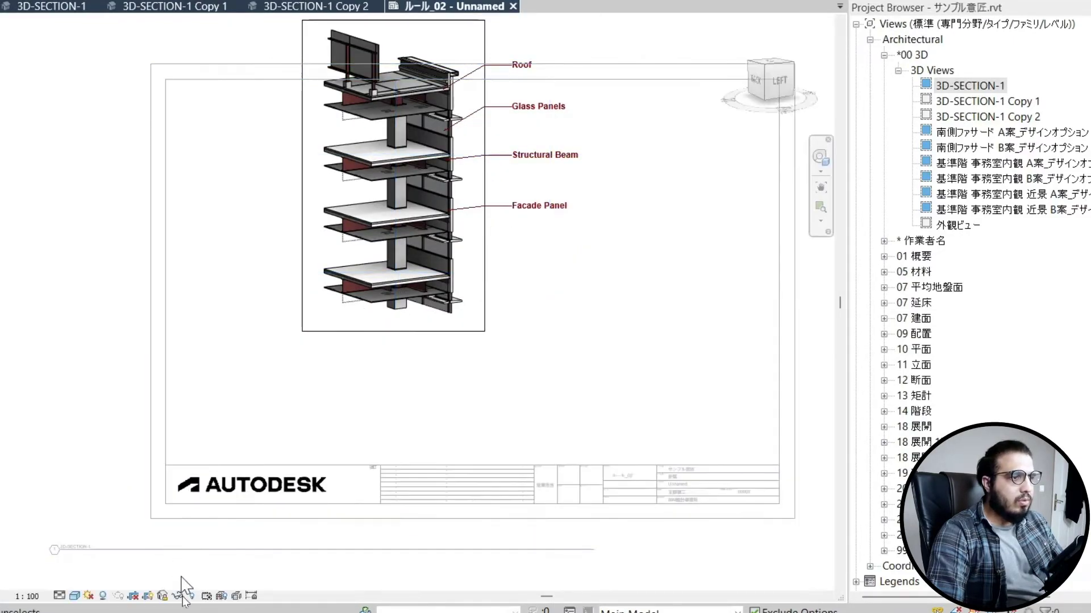
left_click(169, 600)
left_click(148, 597)
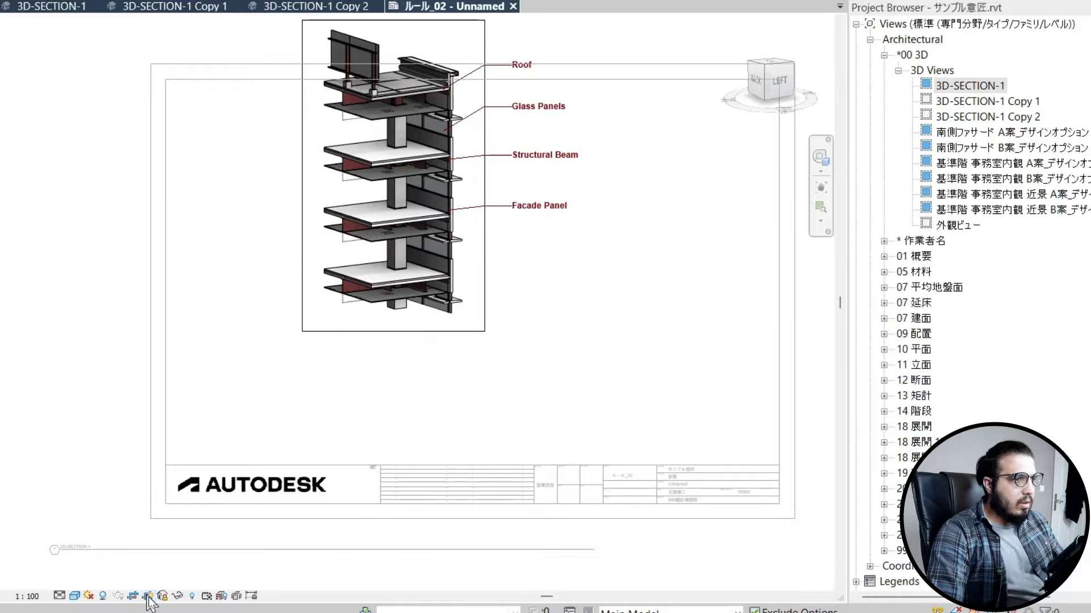
scroll(263, 380, "down", 3)
middle_click_drag(283, 345, 365, 299)
scroll(423, 233, "up", 3)
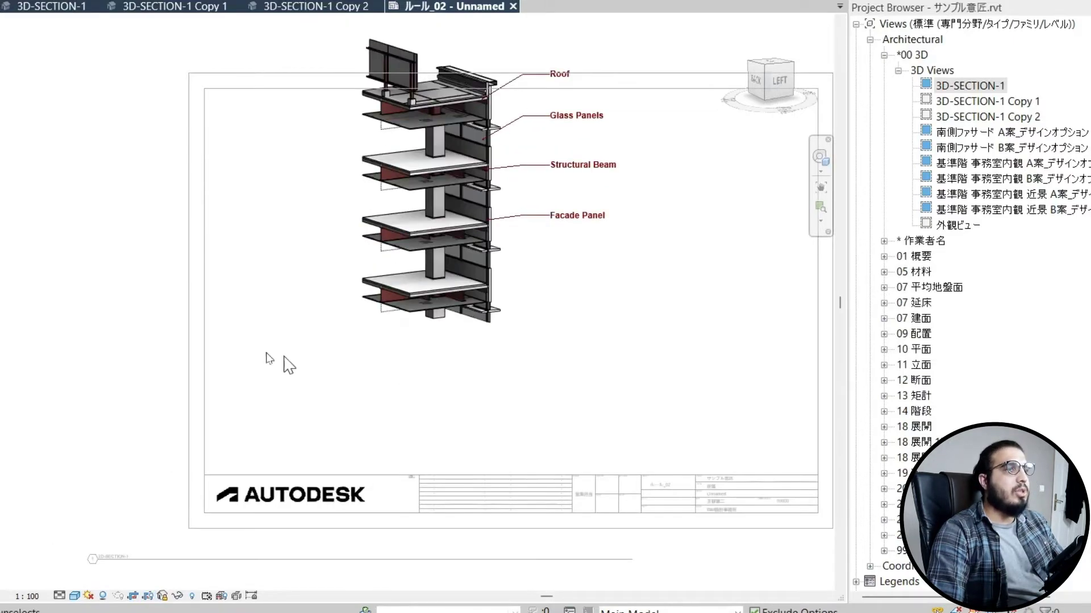
double_click(160, 336)
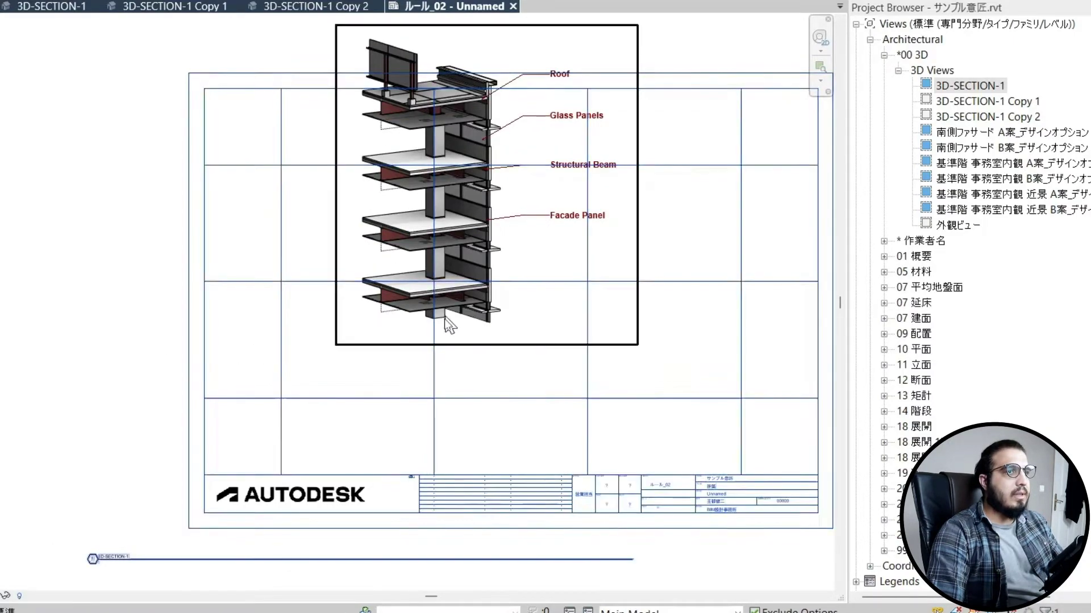
Move the 3D-SECTION-1 viewport inside the title block's left half and change its viewport type to 非表示 to hide the title.
left_click_drag(453, 302, 340, 387)
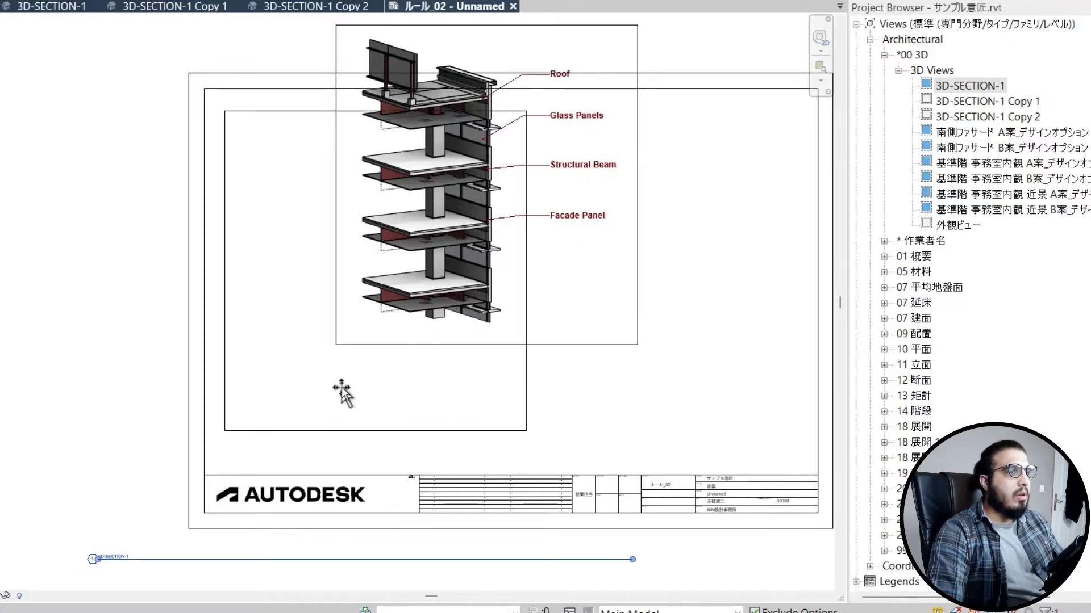
middle_click_drag(236, 528, 305, 412)
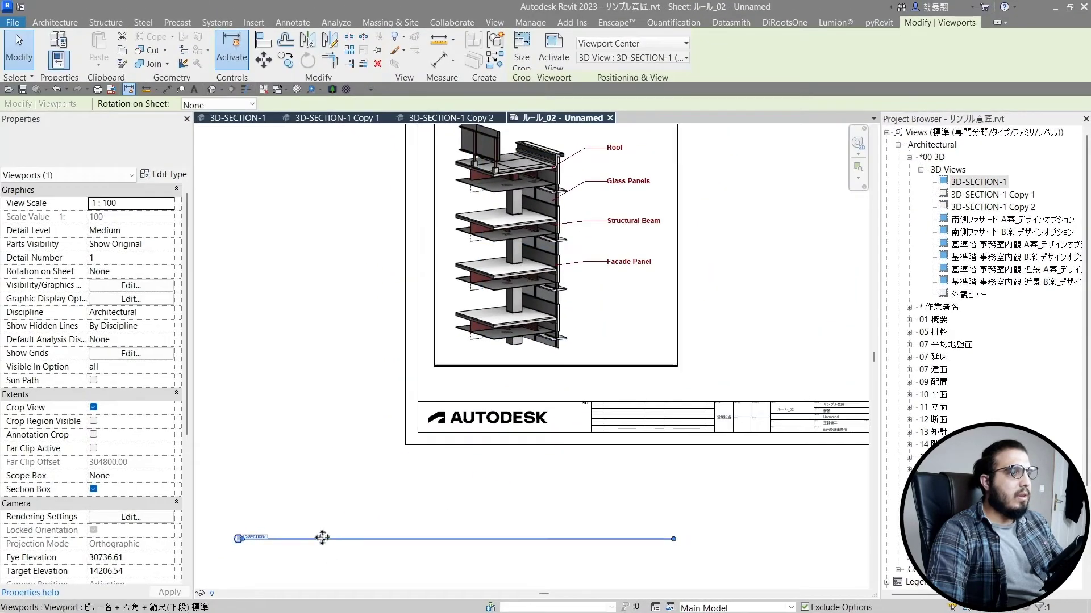
left_click(101, 145)
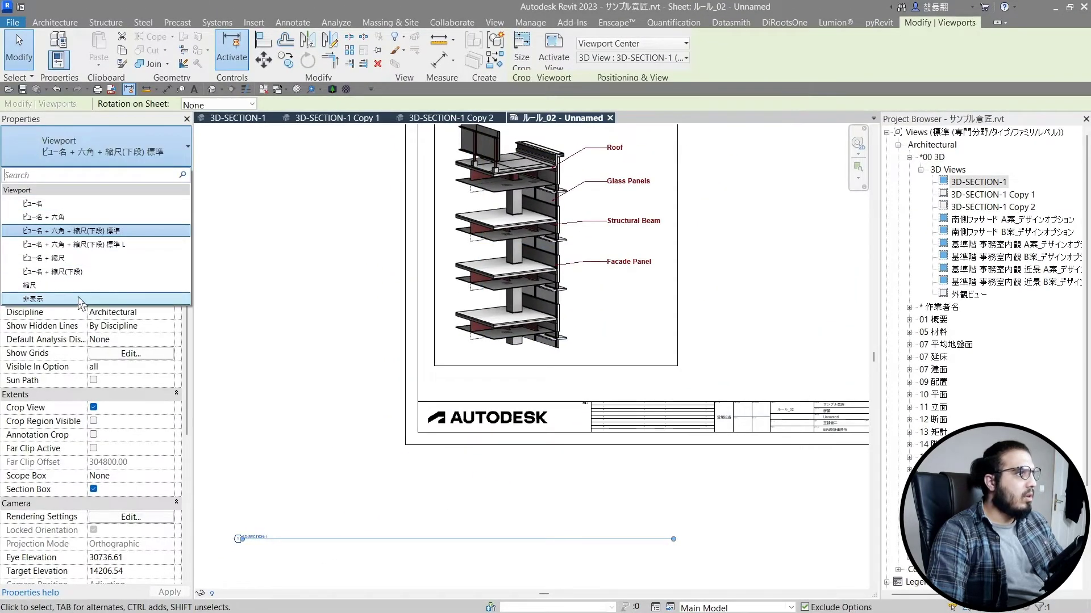
left_click(34, 287)
left_click(475, 531)
middle_click_drag(624, 401, 482, 511)
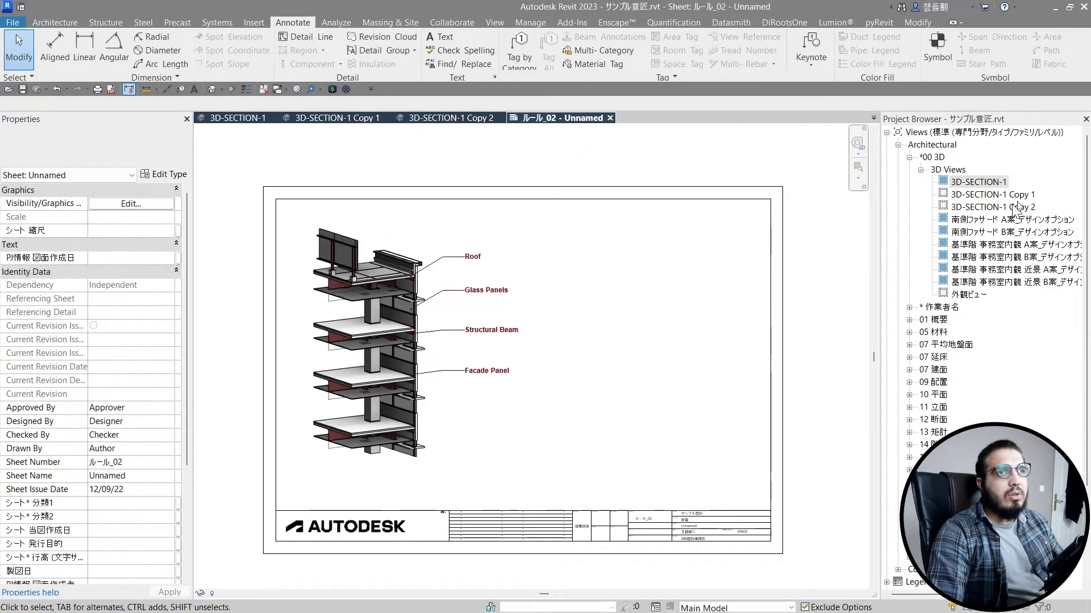
Place the 3D-SECTION-1 Copy 1 and Copy 2 views one above the other beside the main section, without crop borders or titles.
left_click(991, 195)
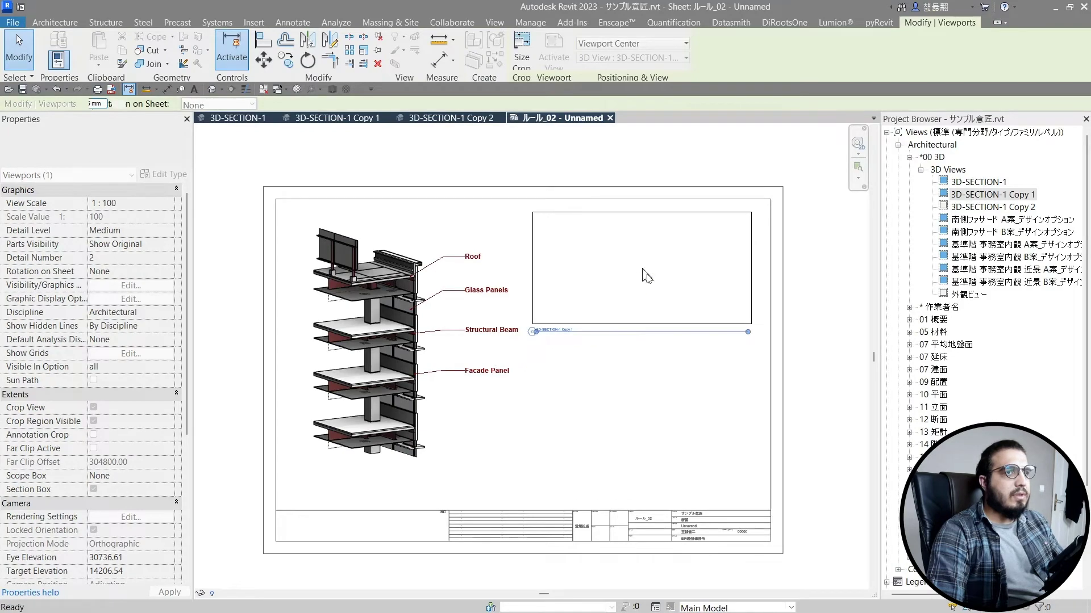
left_click(654, 286)
scroll(654, 286, "up", 3)
scroll(717, 417, "down", 2)
double_click(720, 366)
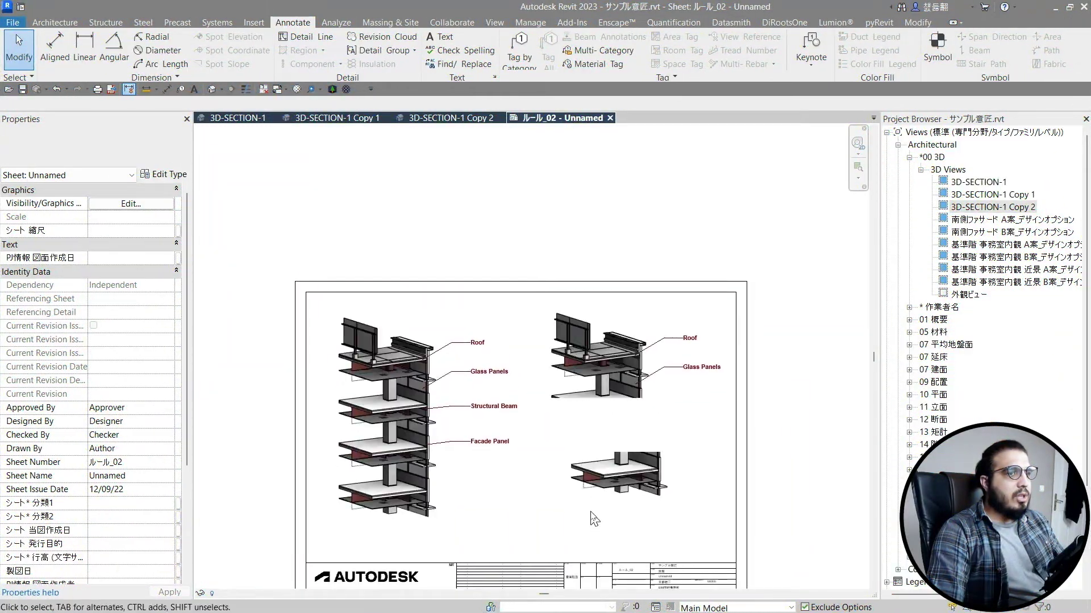
Activate the 3D-SECTION-1 Copy 2 view on the sheet, set its scale to 1:50 and return to the sheet.
scroll(631, 453, "up", 2)
double_click(631, 453)
middle_click_drag(608, 489, 581, 425)
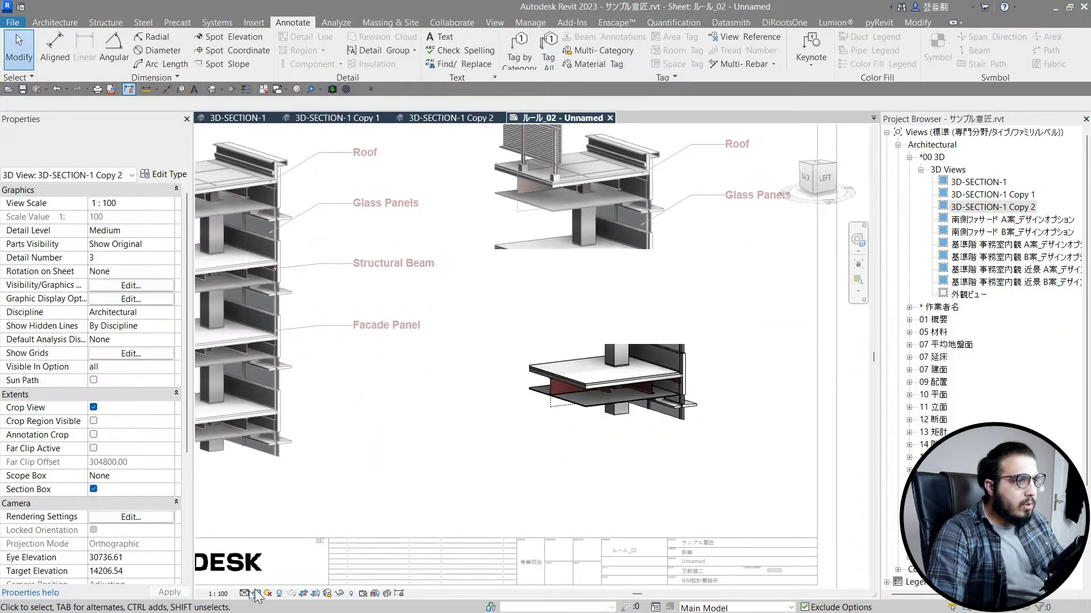
left_click(218, 594)
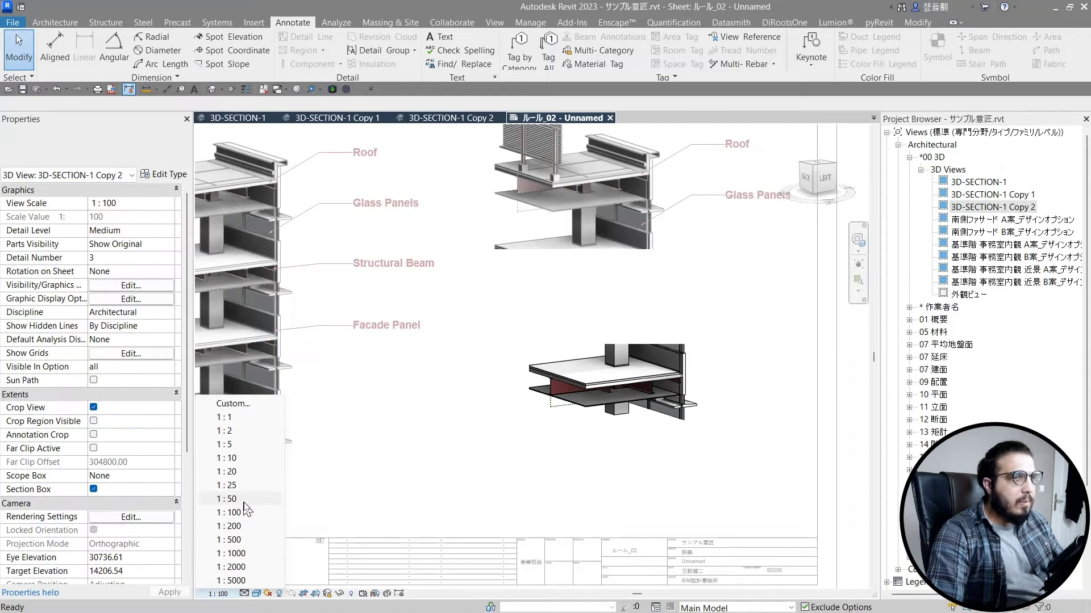
left_click(244, 502)
middle_click_drag(562, 534, 471, 412)
double_click(562, 537)
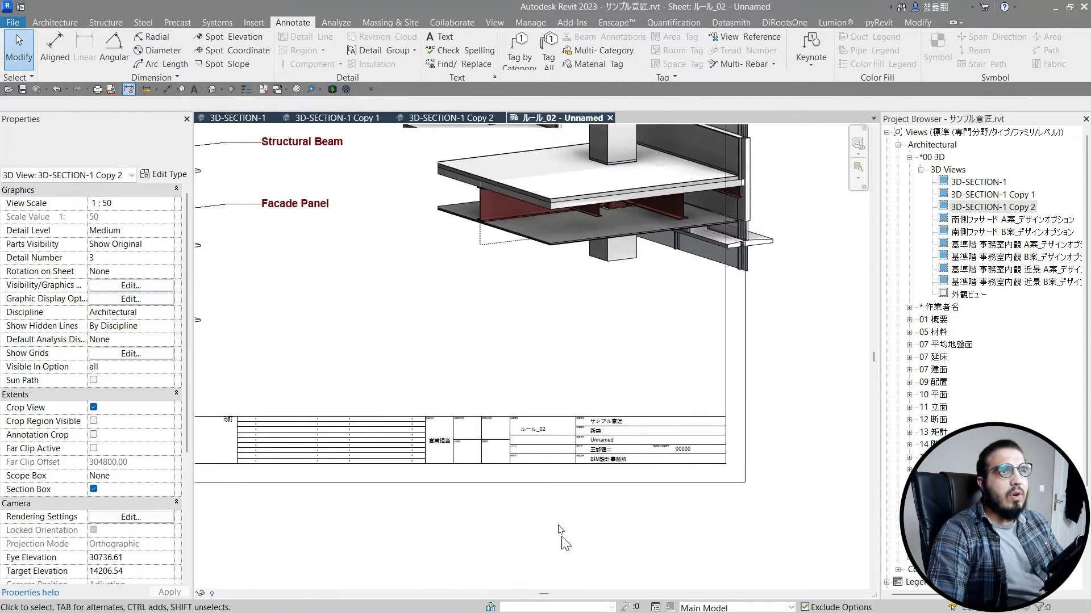
Move the enlarged lowest-storey viewport inside the sheet border, below the roof detail.
scroll(561, 537, "down", 3)
scroll(552, 366, "up", 3)
left_click(556, 370)
scroll(555, 370, "down", 3)
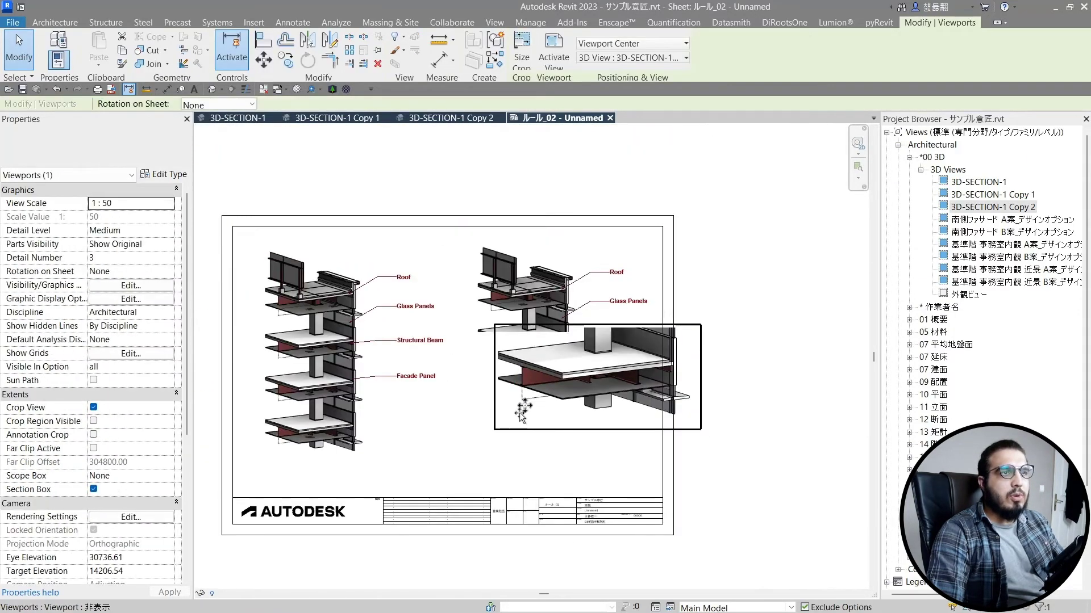
scroll(521, 410, "up", 2)
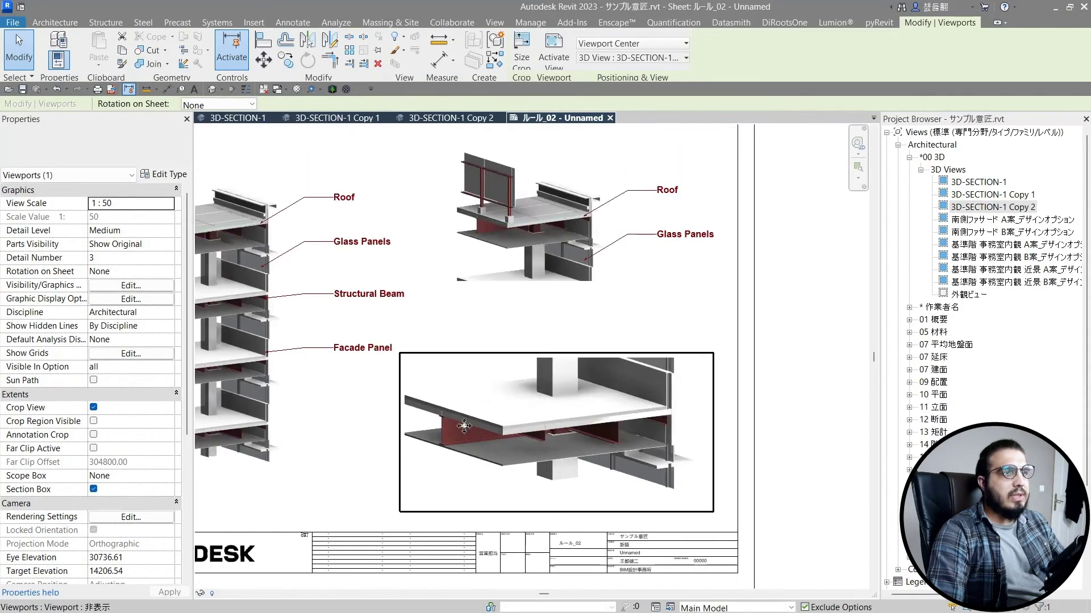
scroll(464, 426, "down", 2)
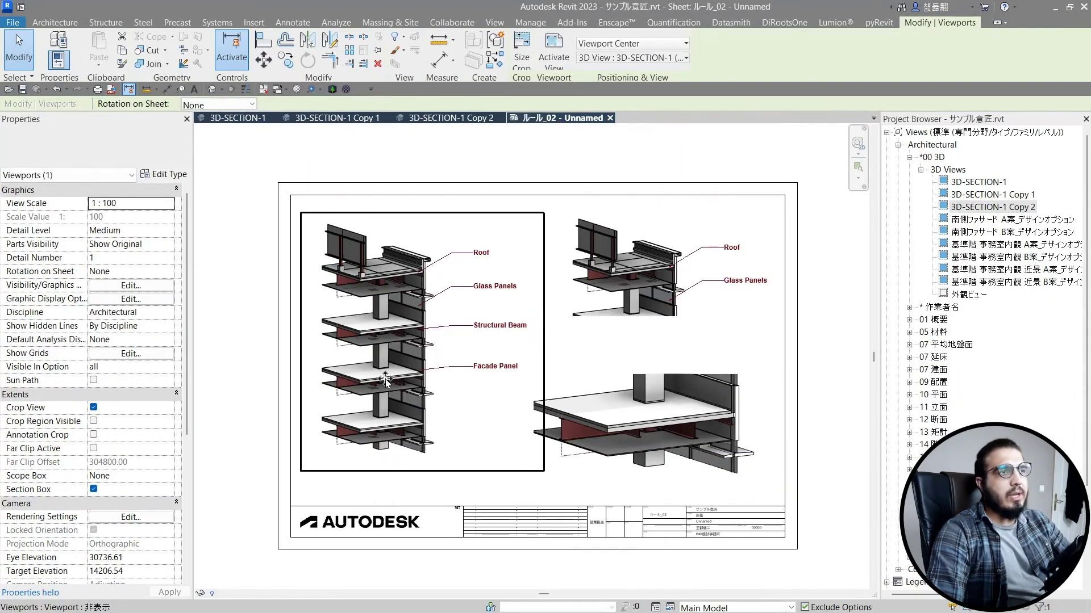